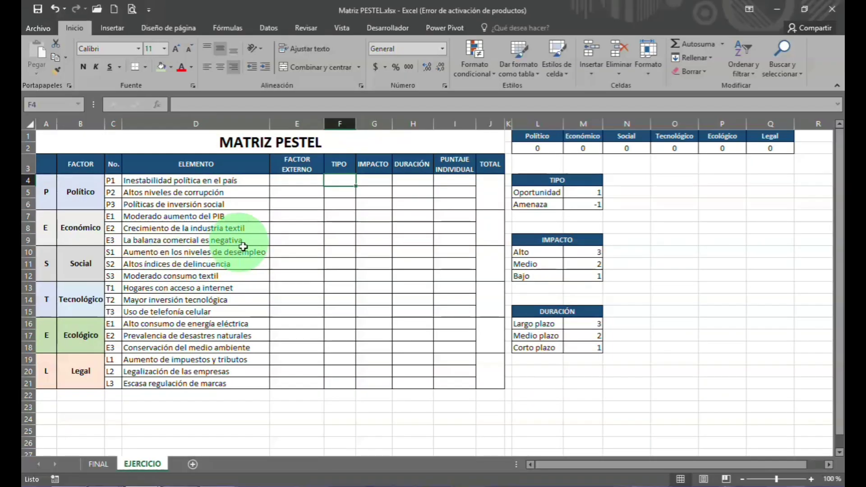
- Enter -1 as the TIPO value for element P1 in cell F4
{"action": "type", "text": "-1"}
{"action": "key", "text": "ctrl+Return"}
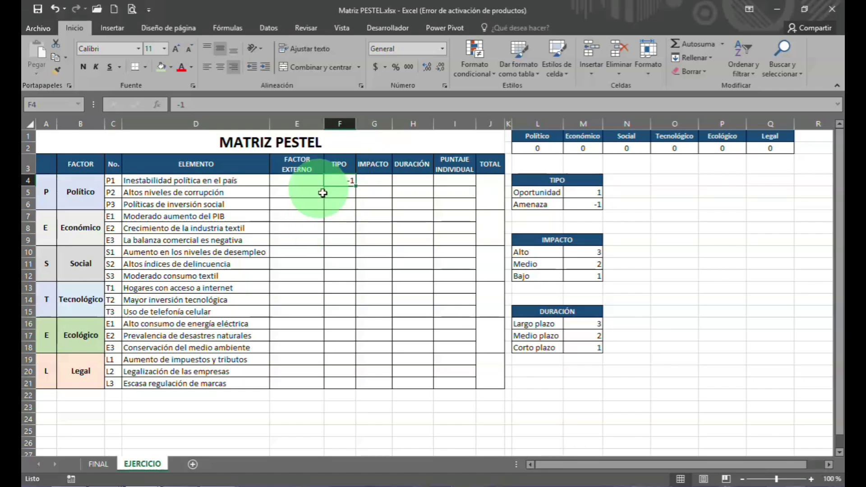
{"action": "left_click", "coordinate": [298, 180]}
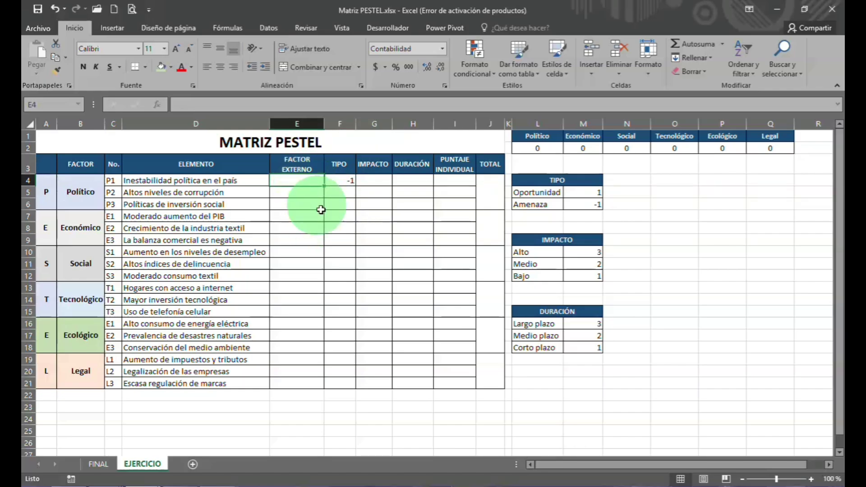
{"action": "left_click", "coordinate": [346, 182]}
- Begin a SI formula in E4 that returns "Oportunidad" when F4 equals the absolute reference $M$5
{"action": "left_click", "coordinate": [290, 181]}
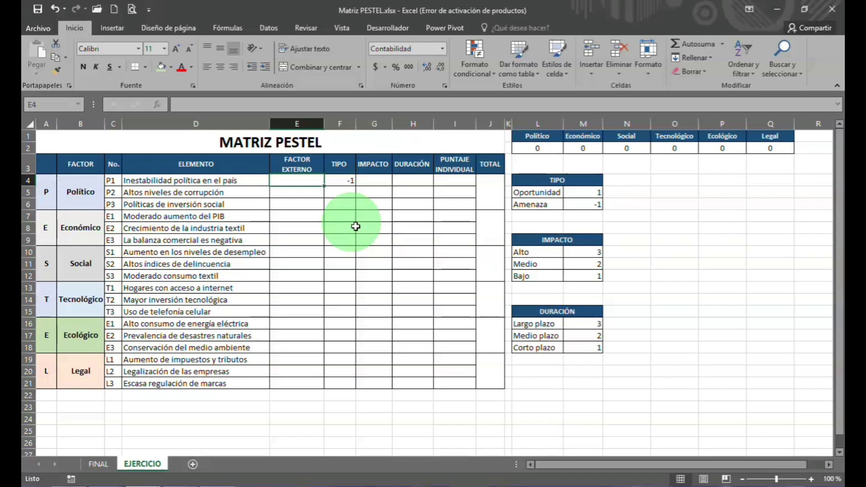
{"action": "type", "text": "="}
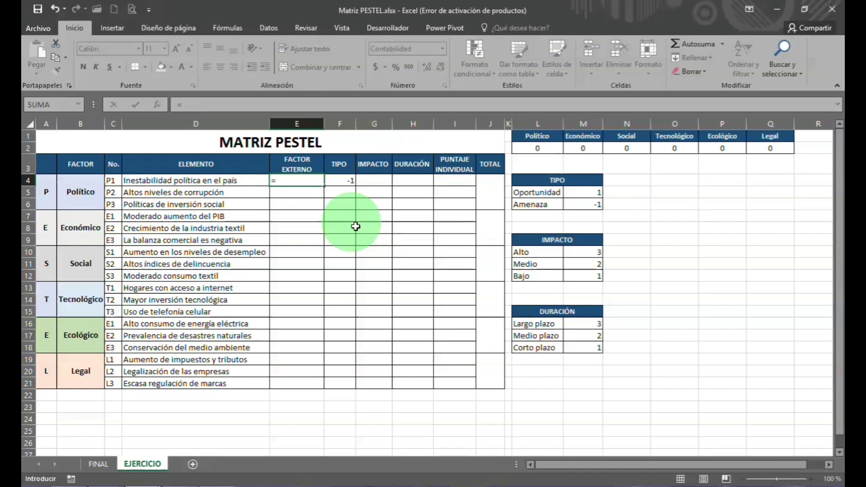
{"action": "type", "text": "SI"}
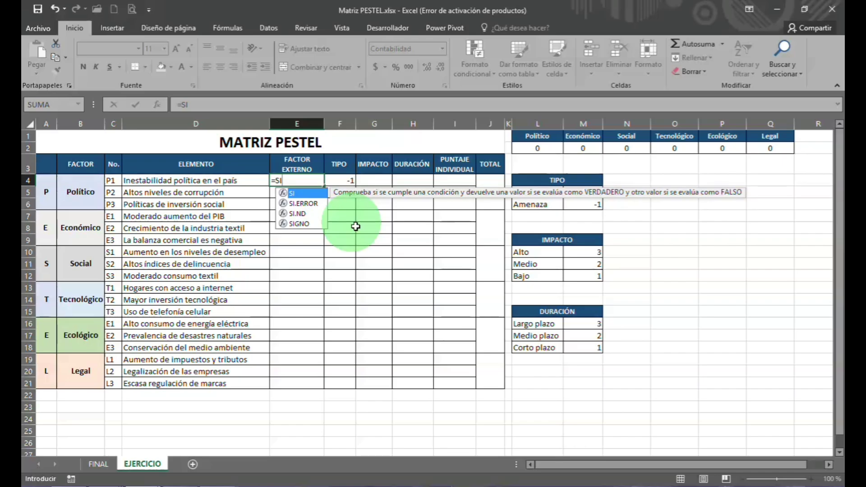
{"action": "type", "text": "("}
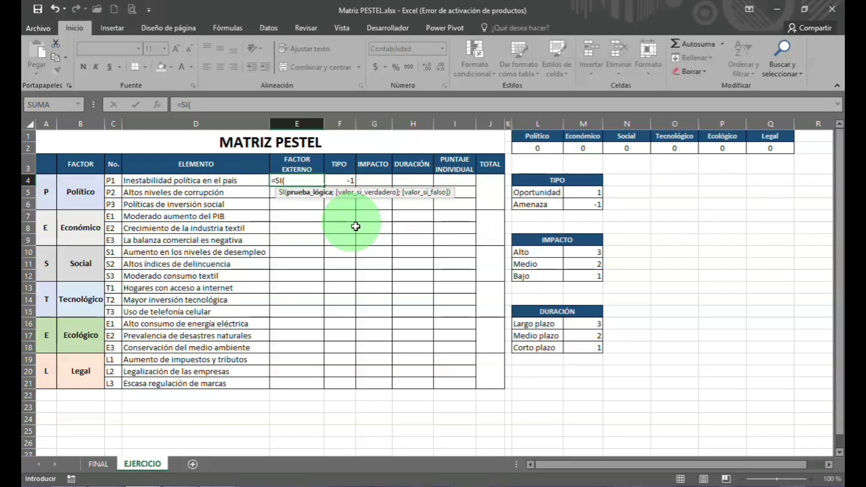
{"action": "left_click", "coordinate": [346, 180]}
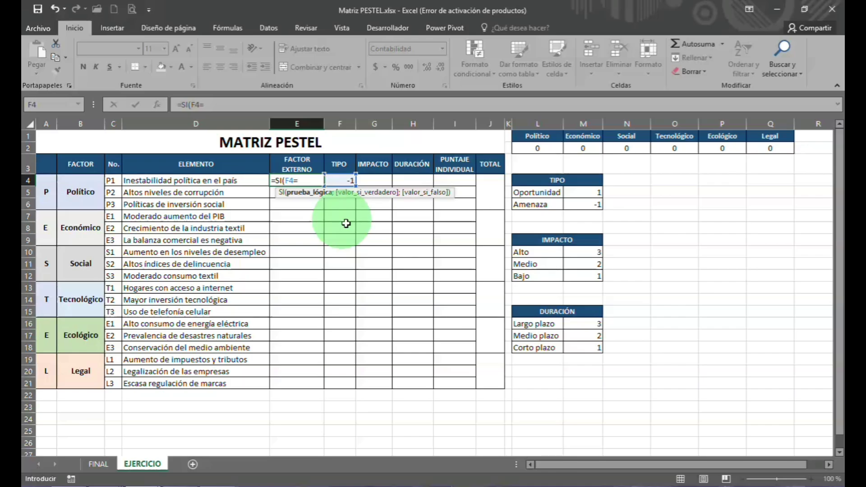
{"action": "left_click", "coordinate": [589, 199]}
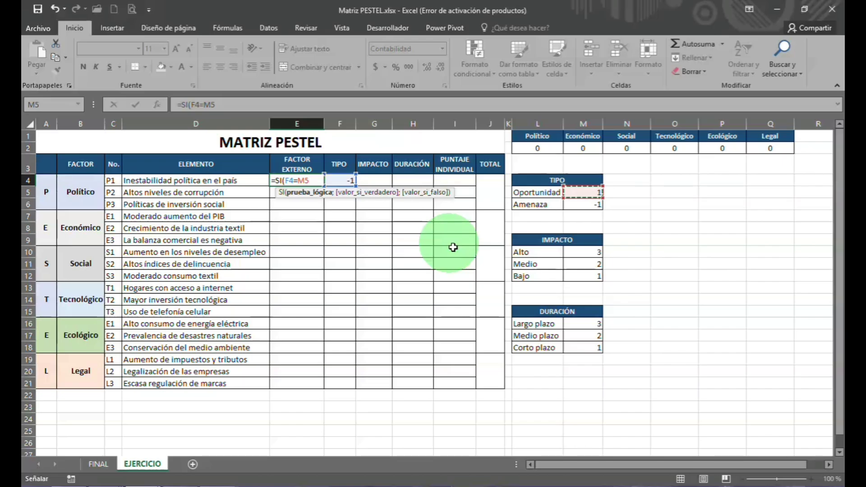
{"action": "key", "text": "F4"}
{"action": "type", "text": ";"}
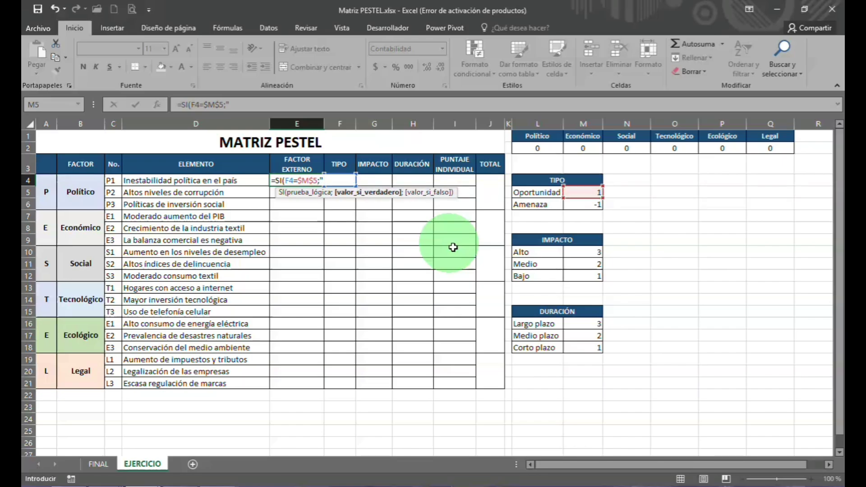
{"action": "type", "text": "\"Oportunidad"}
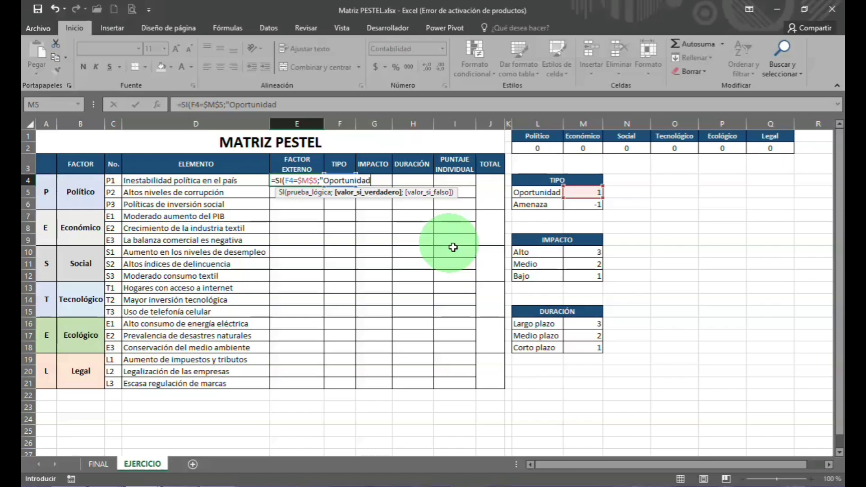
{"action": "type", "text": "\";"}
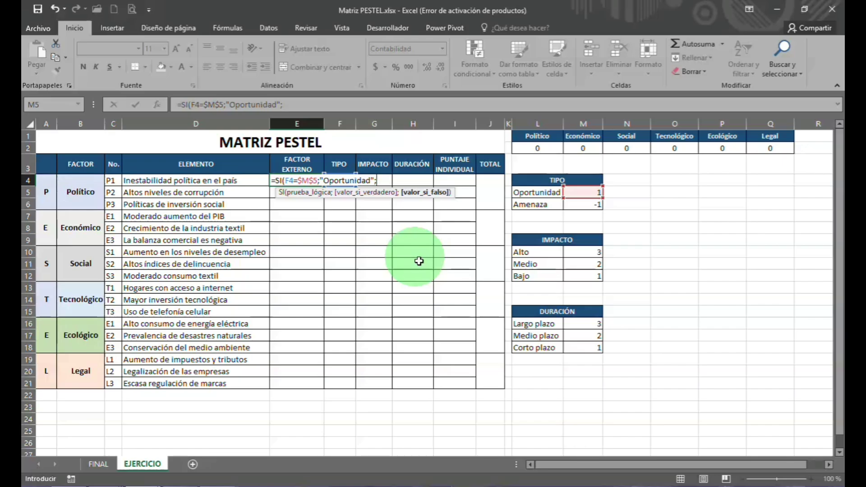
- Complete the E4 formula with a nested SI returning "Amenaza" when F4 equals $M$6 and 0 otherwise
{"action": "type", "text": "SI("}
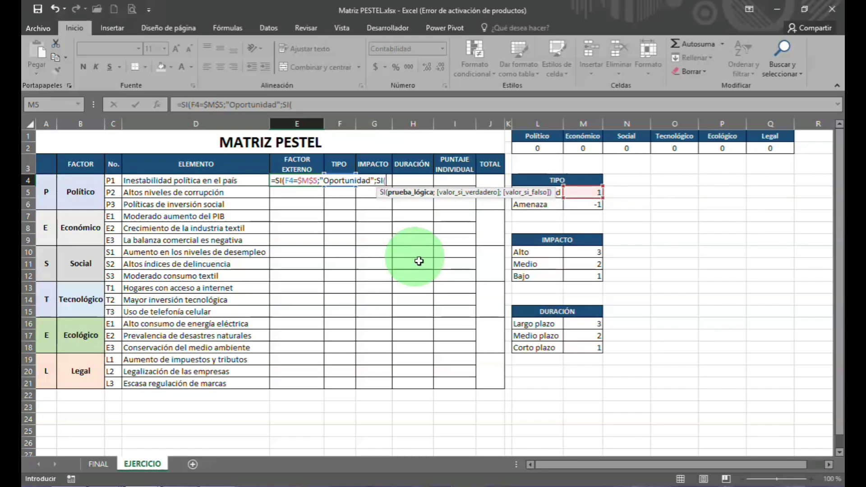
{"action": "type", "text": "F4="}
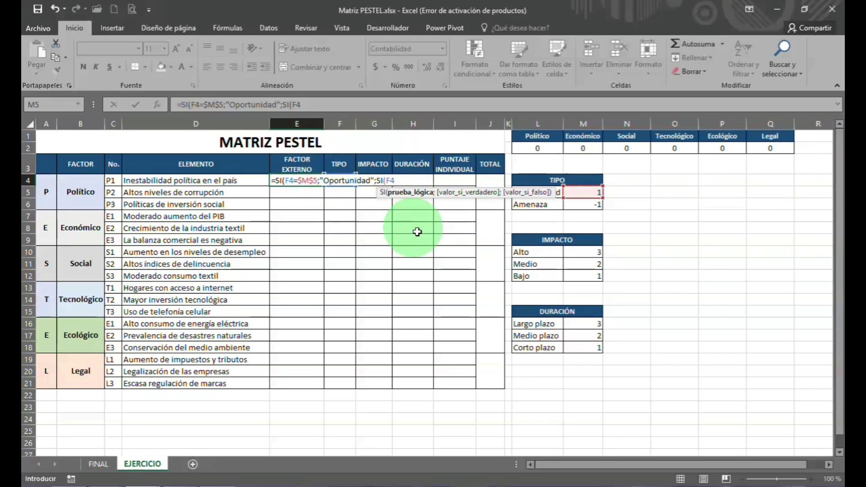
{"action": "left_click", "coordinate": [590, 208]}
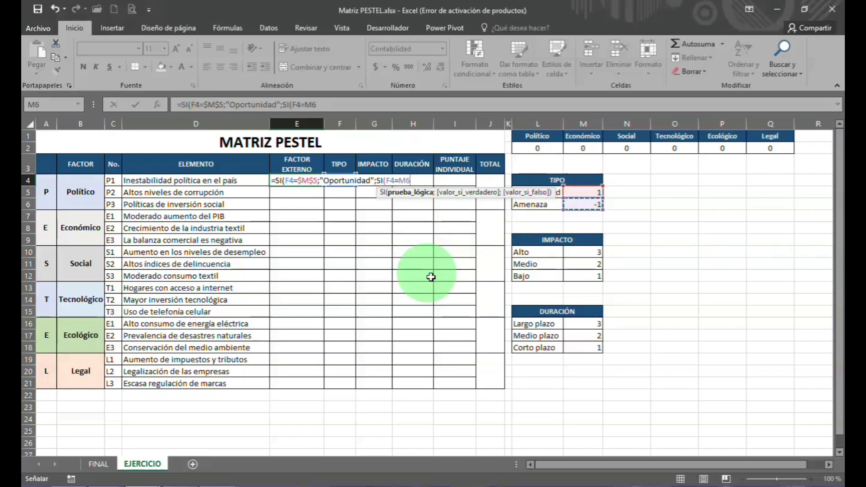
{"action": "key", "text": "F4"}
{"action": "type", "text": ";"}
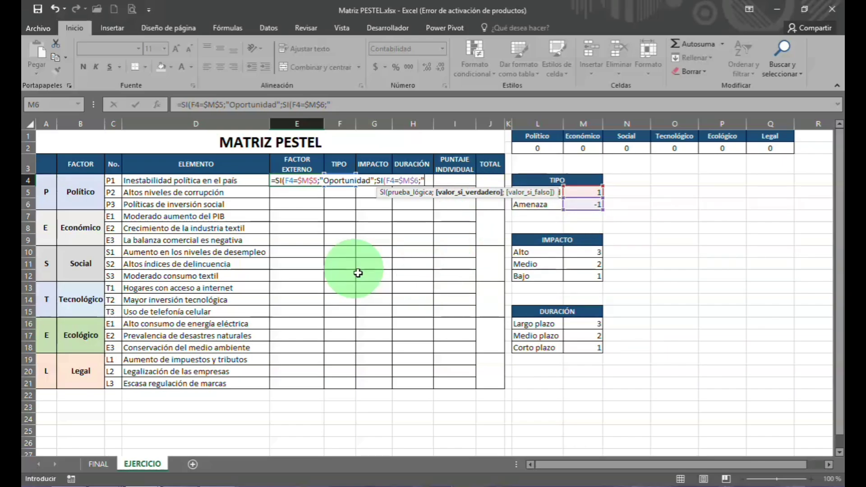
{"action": "type", "text": "\"Amenaza\";"}
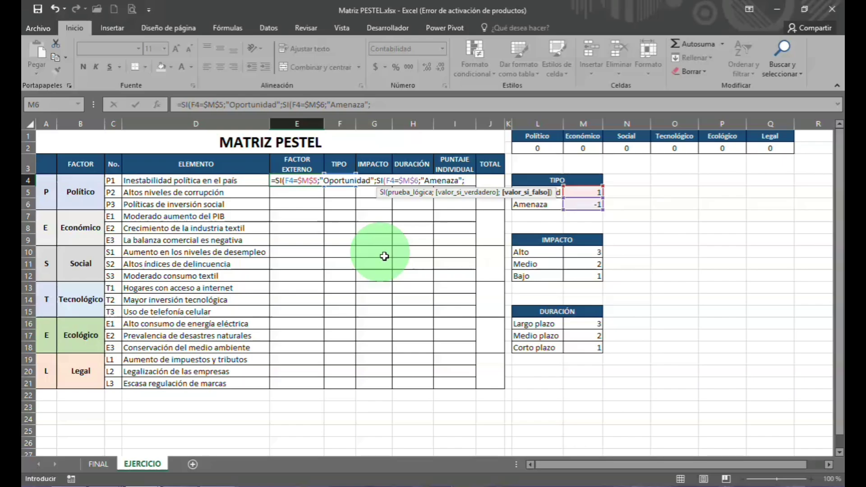
{"action": "type", "text": "0))"}
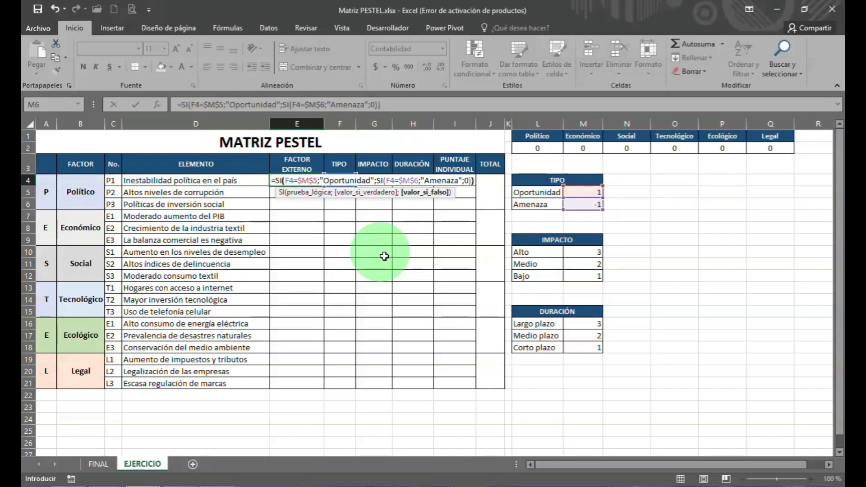
{"action": "key", "text": "Return"}
- Test the E4 formula by changing F4 to 1 and then back to -1
{"action": "key", "text": "Up"}
{"action": "key", "text": "Right"}
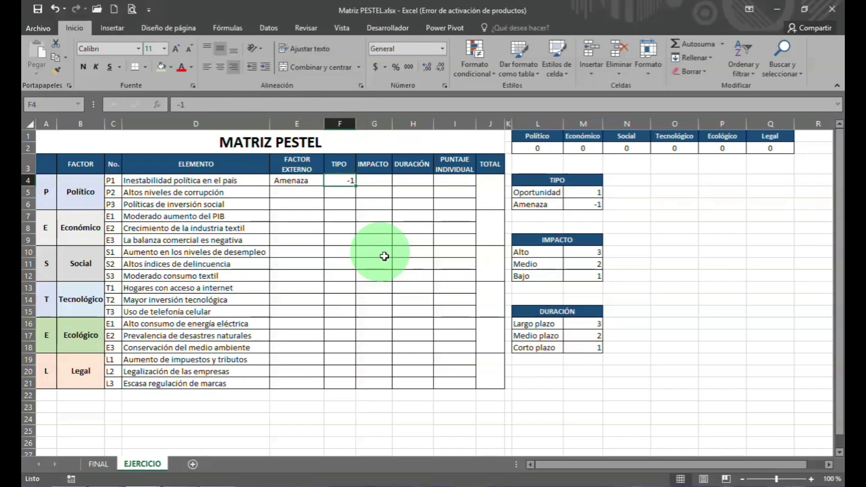
{"action": "key", "text": "Left"}
{"action": "key", "text": "Right"}
{"action": "type", "text": "-"}
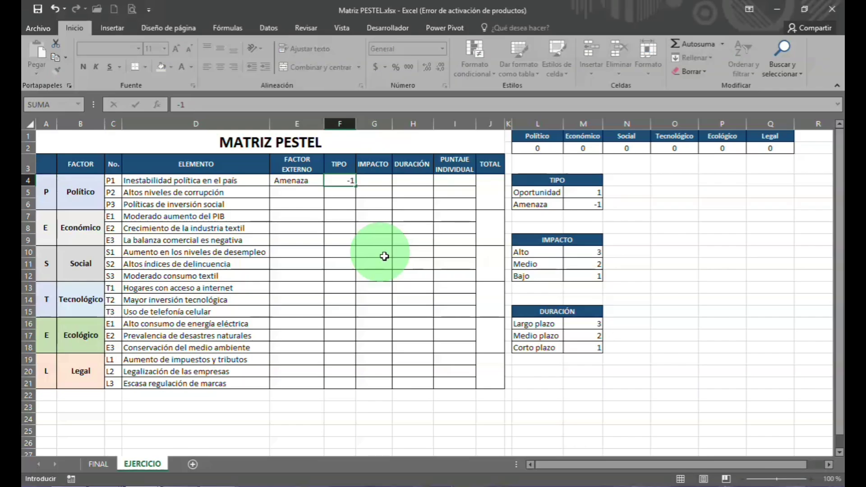
{"action": "key", "text": "Return"}
{"action": "key", "text": "Up"}
{"action": "type", "text": "1"}
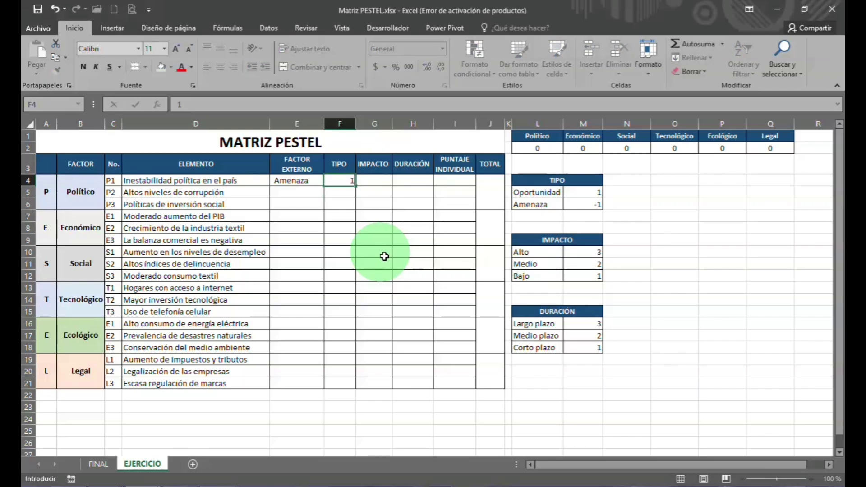
{"action": "key", "text": "Return"}
{"action": "key", "text": "Up"}
{"action": "type", "text": "-1"}
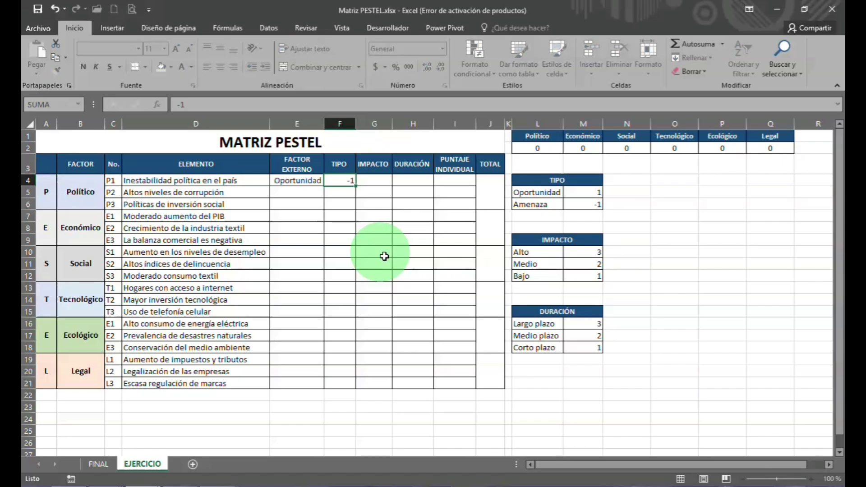
{"action": "key", "text": "Return"}
{"action": "key", "text": "Up"}
{"action": "key", "text": "Left"}
{"action": "key", "text": "Right"}
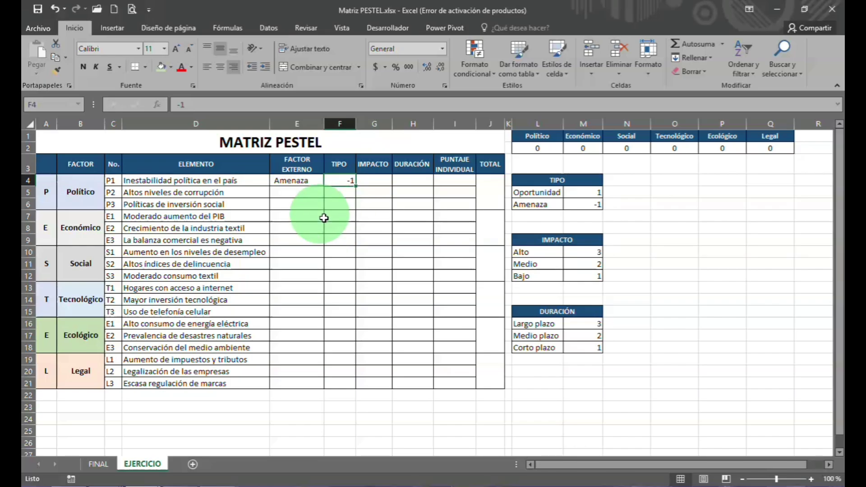
- Create a conditional formatting rule for E4 that formats only cells with specific text, using the "que contiene" condition
{"action": "left_click", "coordinate": [299, 181]}
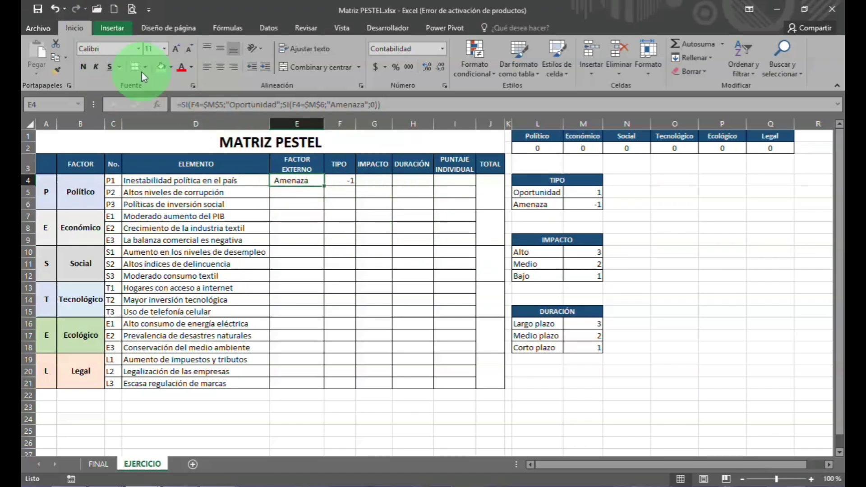
{"action": "left_click", "coordinate": [475, 71]}
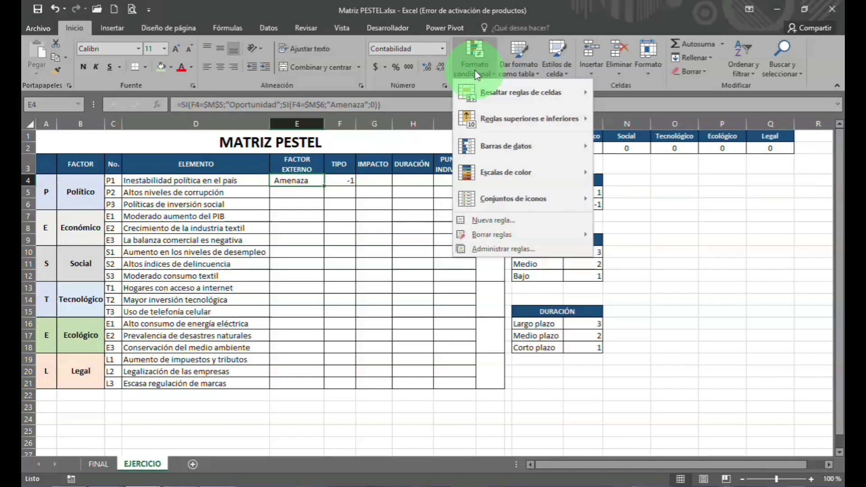
{"action": "left_click", "coordinate": [496, 250]}
{"action": "left_click_drag", "start_coordinate": [333, 232], "coordinate": [386, 228]}
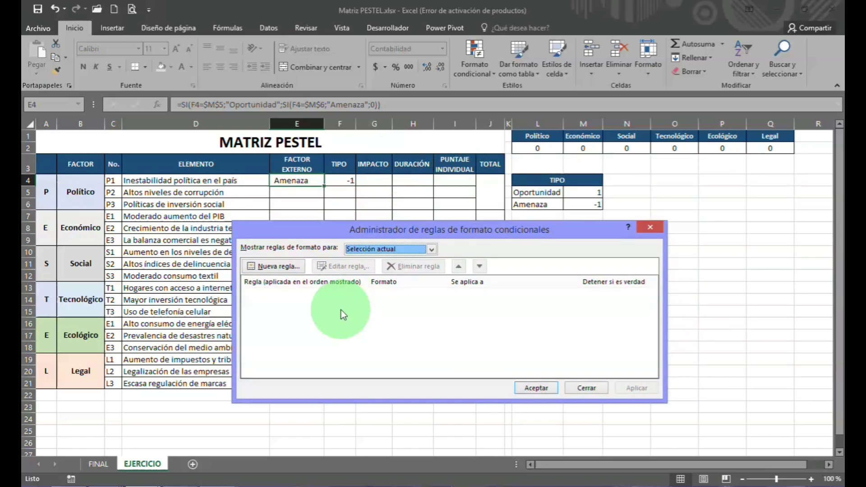
{"action": "left_click", "coordinate": [278, 266]}
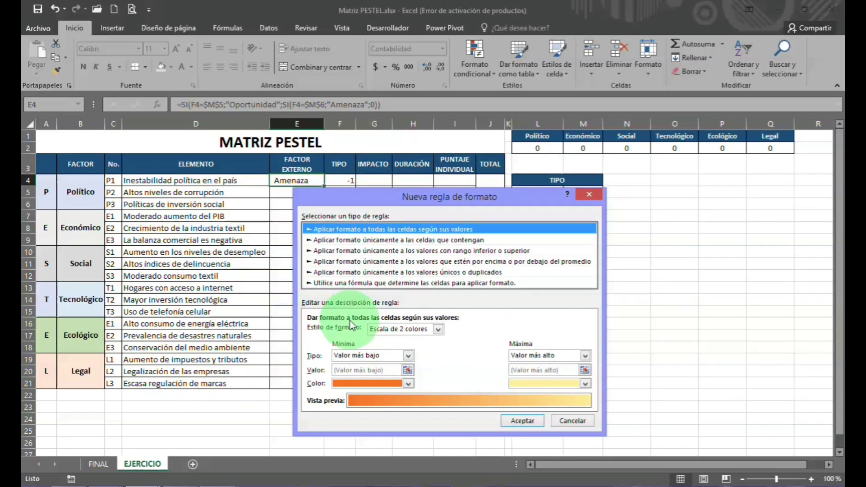
{"action": "left_click", "coordinate": [410, 242]}
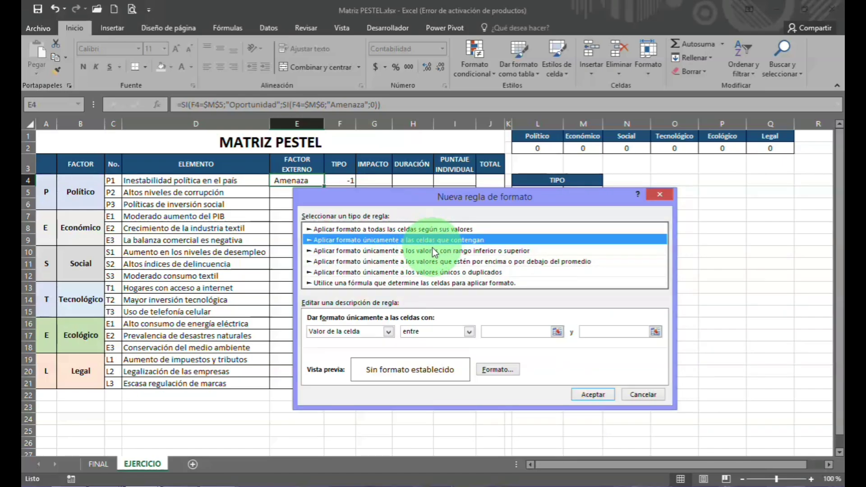
{"action": "left_click", "coordinate": [388, 331]}
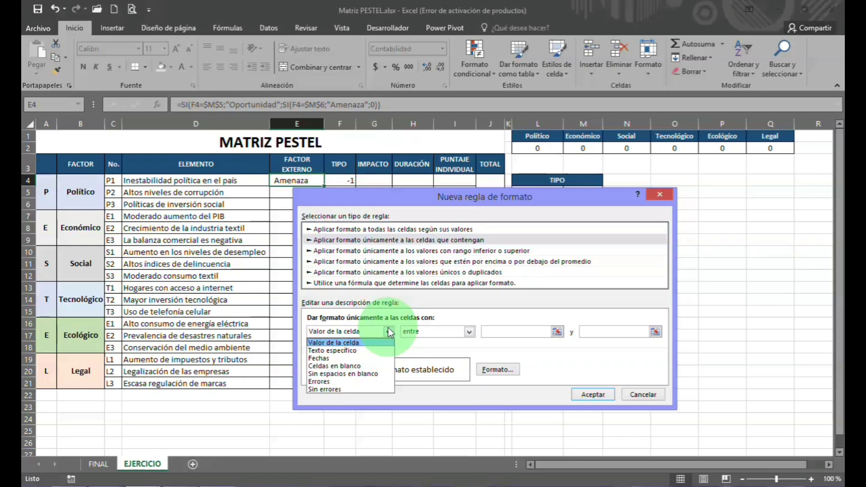
{"action": "left_click", "coordinate": [366, 350]}
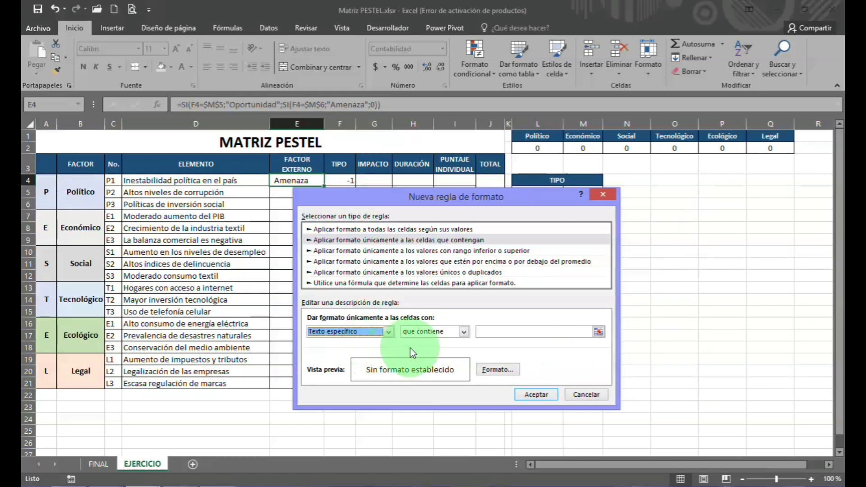
{"action": "left_click", "coordinate": [447, 333]}
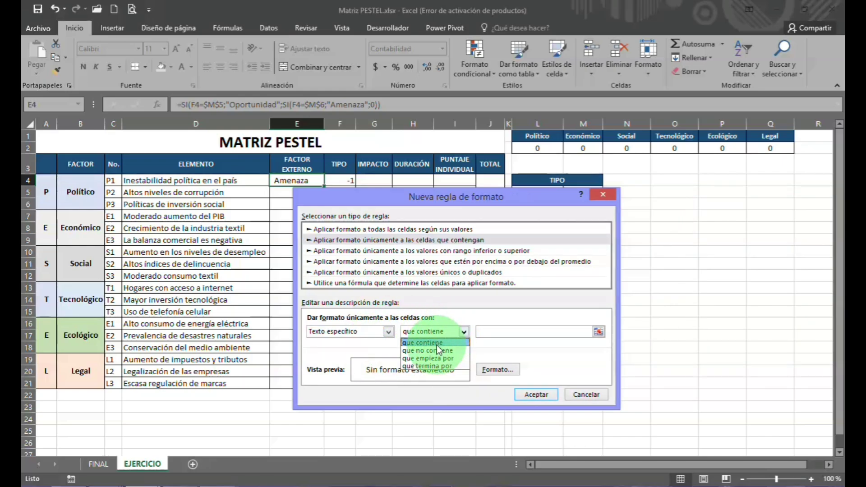
{"action": "left_click", "coordinate": [442, 342]}
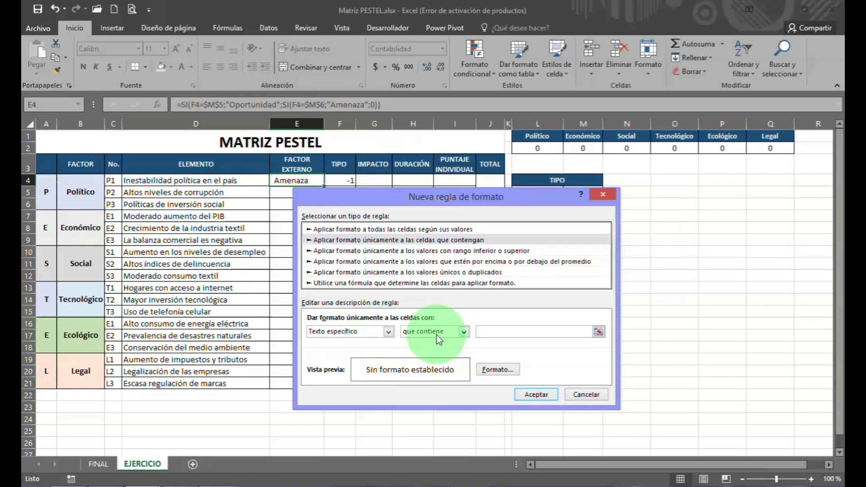
- Set the rule's text criterion to the Oportunidad label in cell $L$5
{"action": "left_click", "coordinate": [597, 331]}
{"action": "left_click_drag", "start_coordinate": [466, 201], "coordinate": [469, 264]}
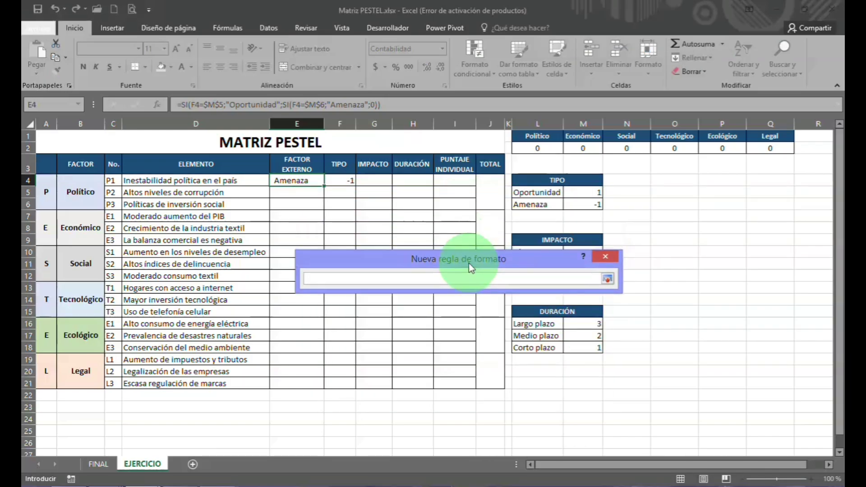
{"action": "left_click", "coordinate": [540, 199]}
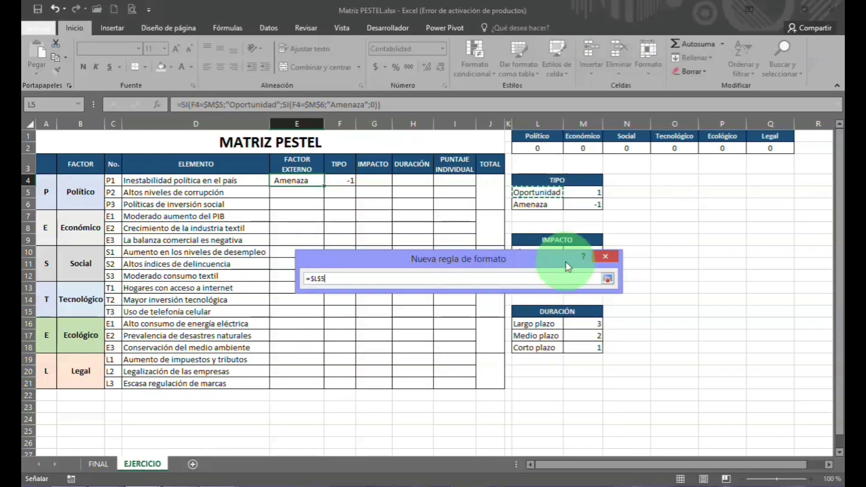
{"action": "left_click", "coordinate": [607, 278]}
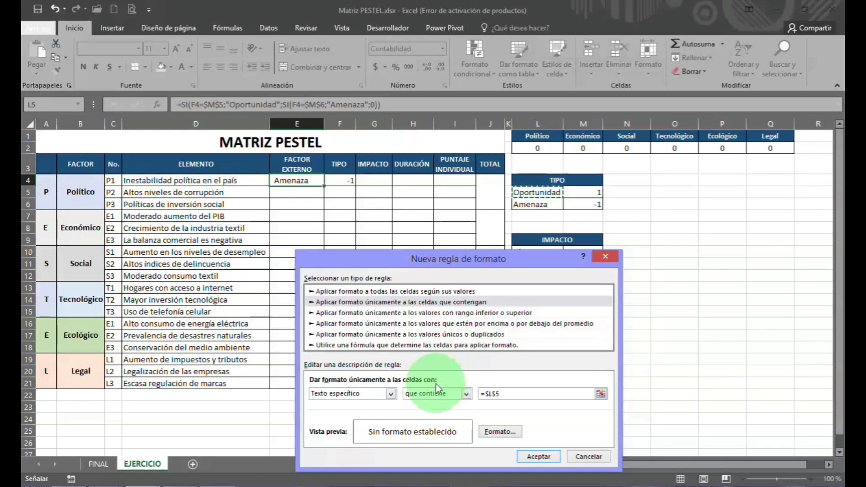
{"action": "left_click_drag", "start_coordinate": [454, 259], "coordinate": [456, 247]}
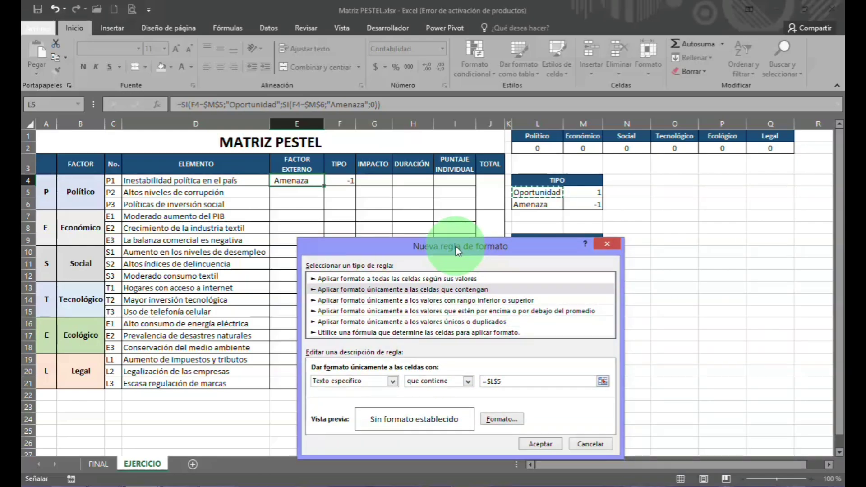
- Format the Oportunidad rule with a standard green fill and bold white font
{"action": "left_click", "coordinate": [499, 420]}
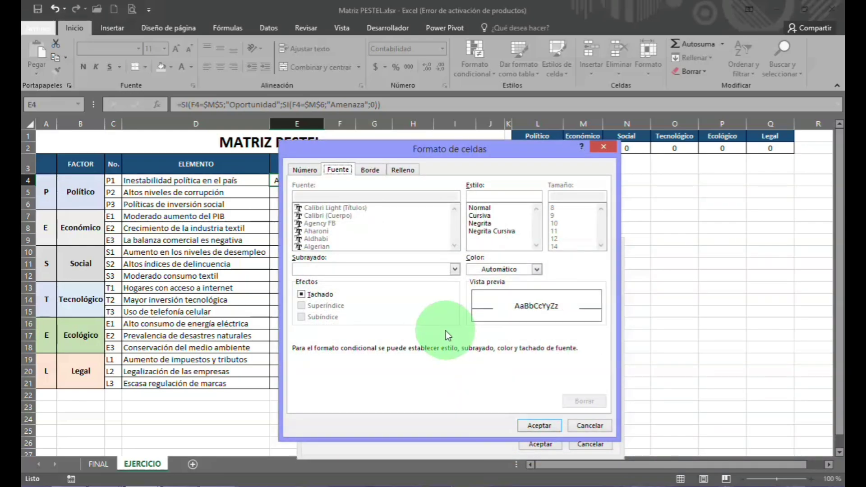
{"action": "left_click", "coordinate": [401, 171]}
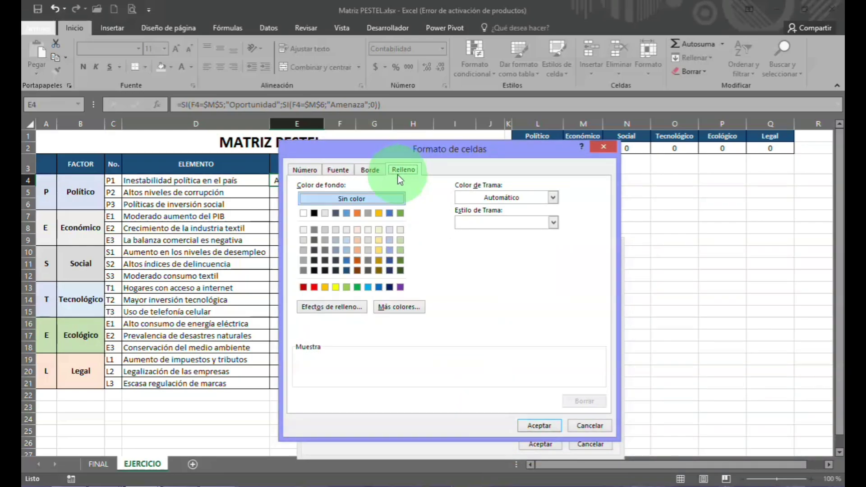
{"action": "left_click", "coordinate": [358, 287]}
{"action": "left_click", "coordinate": [338, 169]}
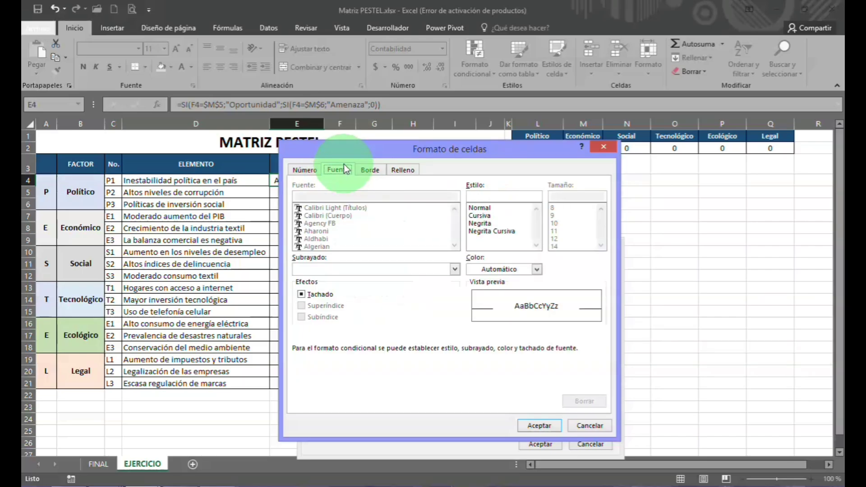
{"action": "left_click", "coordinate": [486, 224]}
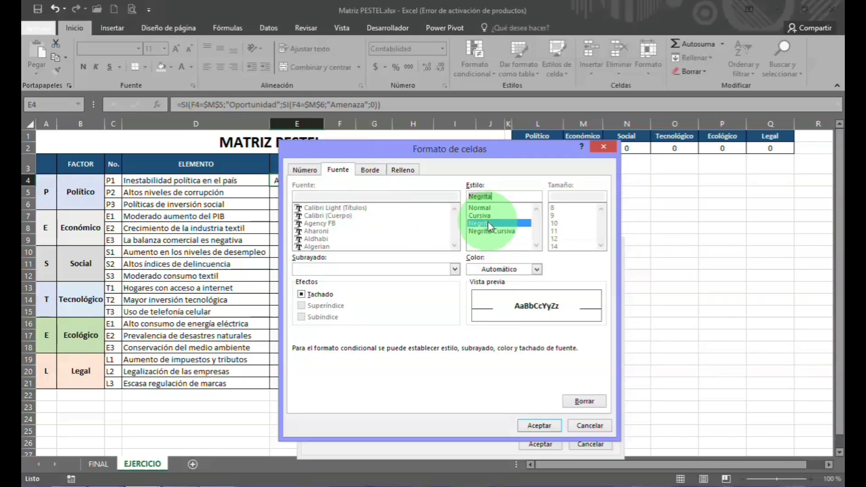
{"action": "left_click", "coordinate": [542, 273]}
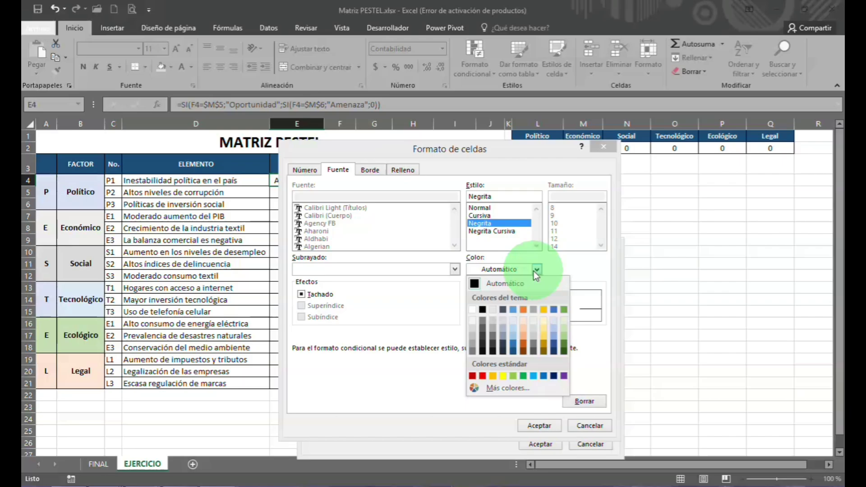
{"action": "left_click", "coordinate": [474, 309]}
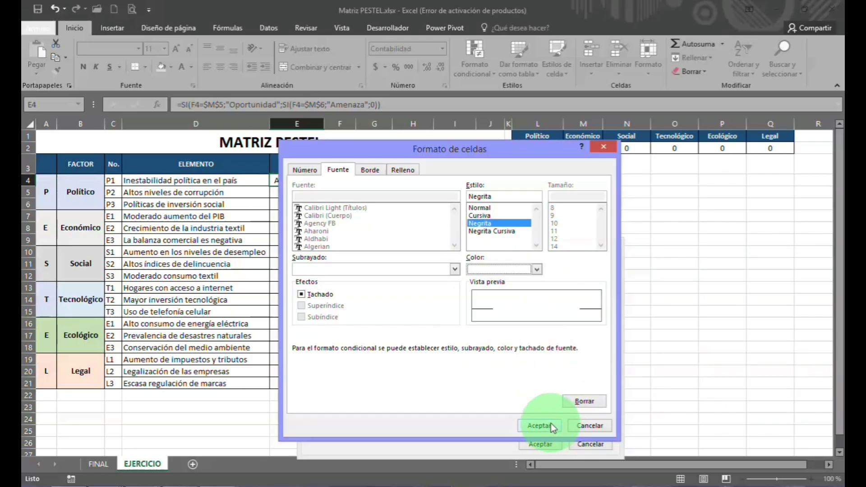
{"action": "left_click", "coordinate": [531, 426]}
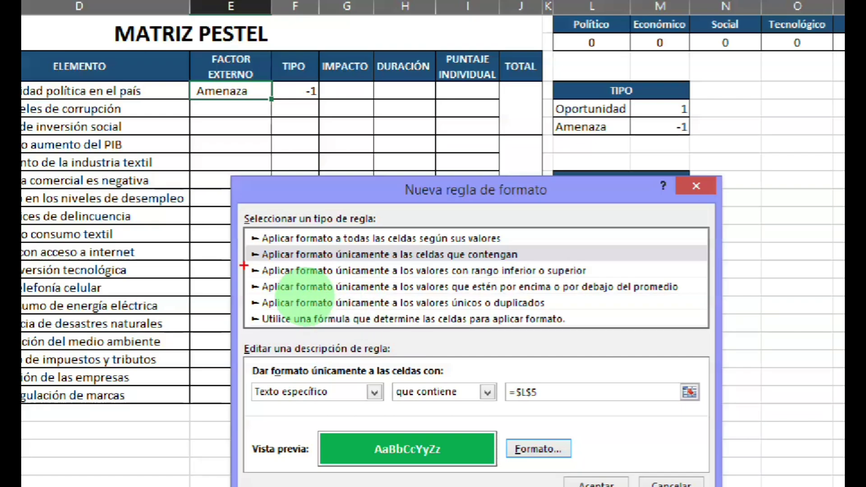
{"action": "left_click_drag", "start_coordinate": [247, 241], "coordinate": [599, 272]}
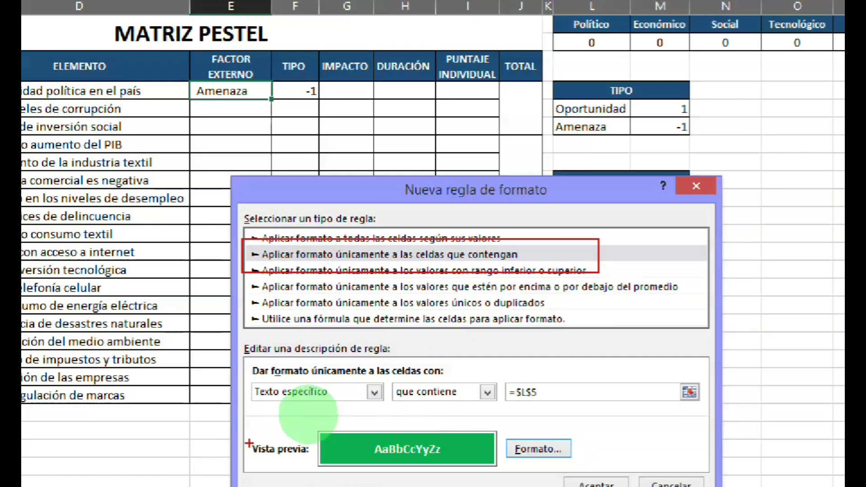
{"action": "left_click_drag", "start_coordinate": [286, 414], "coordinate": [539, 481]}
{"action": "key", "text": "Escape"}
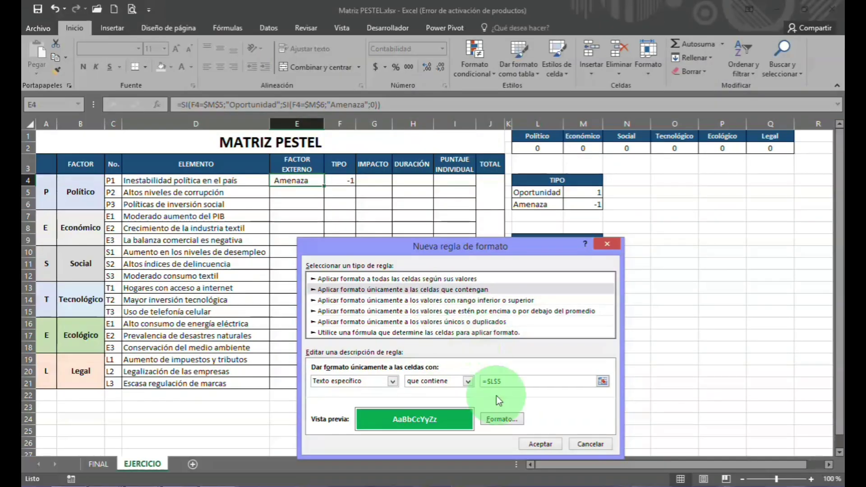
- Apply the Oportunidad rule to E4 and create a second rule that formats only cells containing specific text
{"action": "left_click", "coordinate": [540, 444]}
{"action": "left_click", "coordinate": [634, 388]}
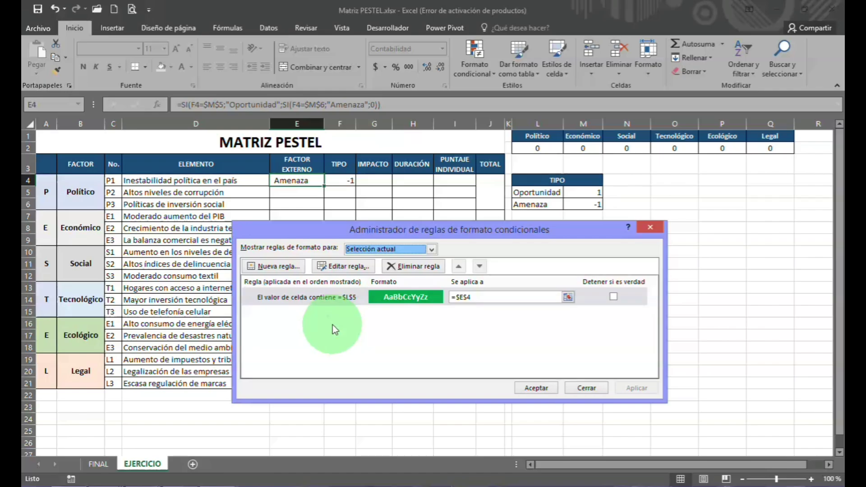
{"action": "left_click", "coordinate": [280, 266]}
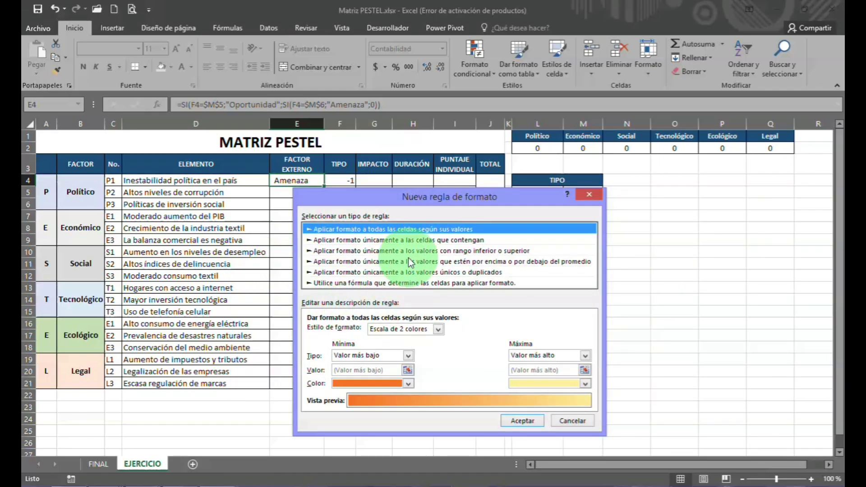
{"action": "left_click", "coordinate": [421, 240]}
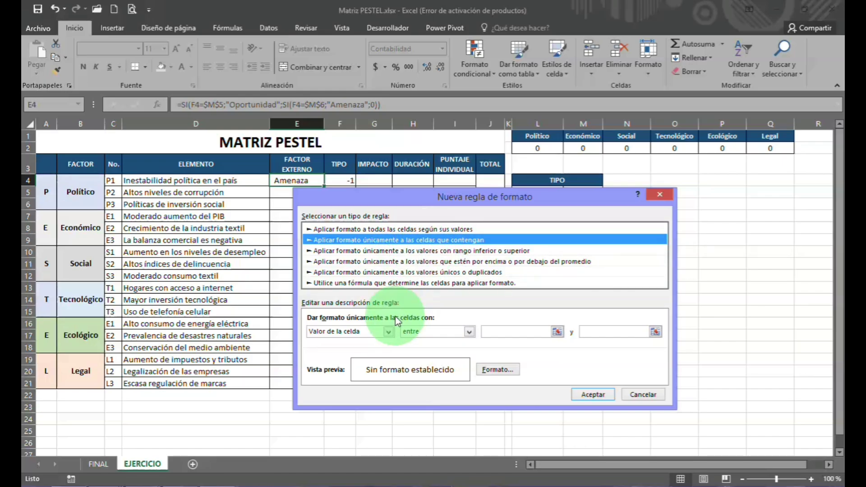
{"action": "left_click", "coordinate": [363, 334]}
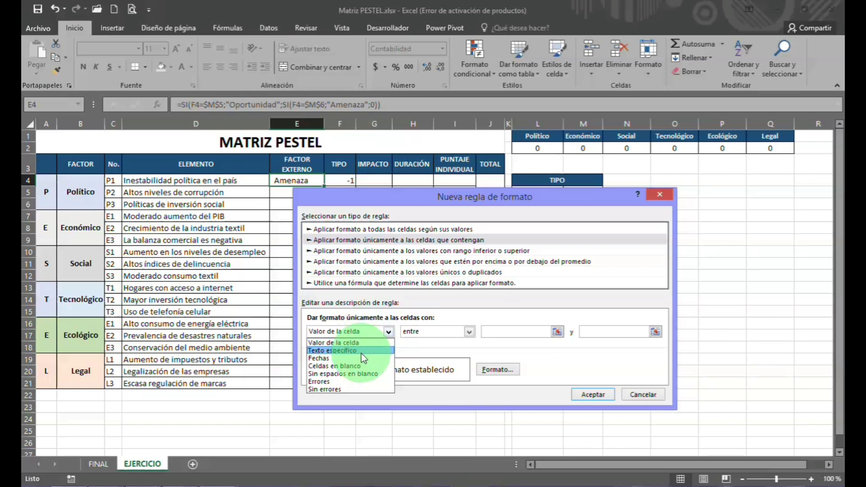
{"action": "left_click", "coordinate": [362, 351]}
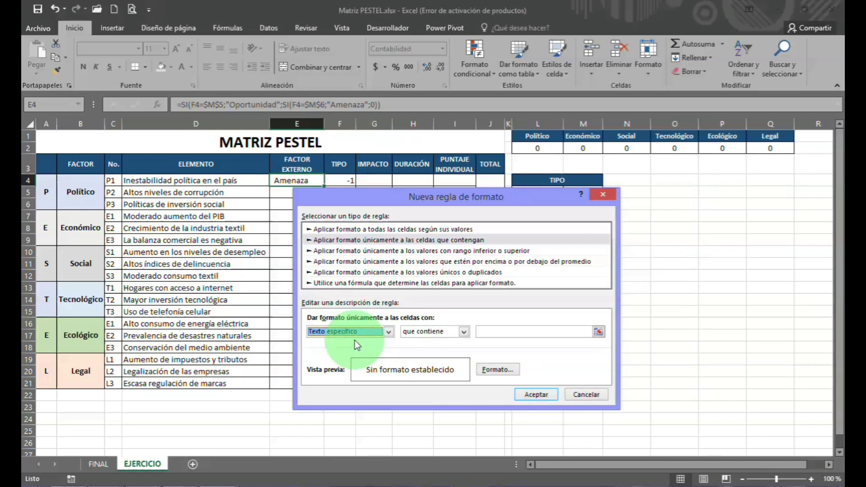
- Set the second rule's text criterion to the Amenaza label in cell $L$6
{"action": "left_click", "coordinate": [595, 334]}
{"action": "left_click_drag", "start_coordinate": [502, 203], "coordinate": [509, 242]}
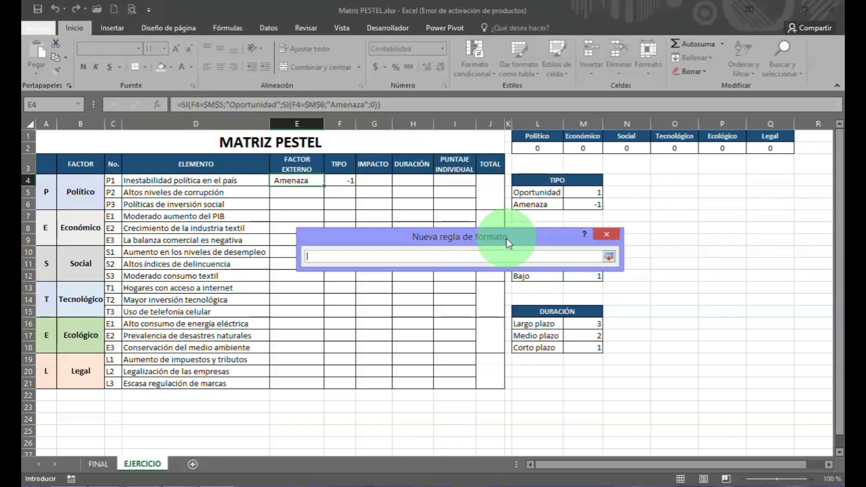
{"action": "left_click", "coordinate": [541, 204]}
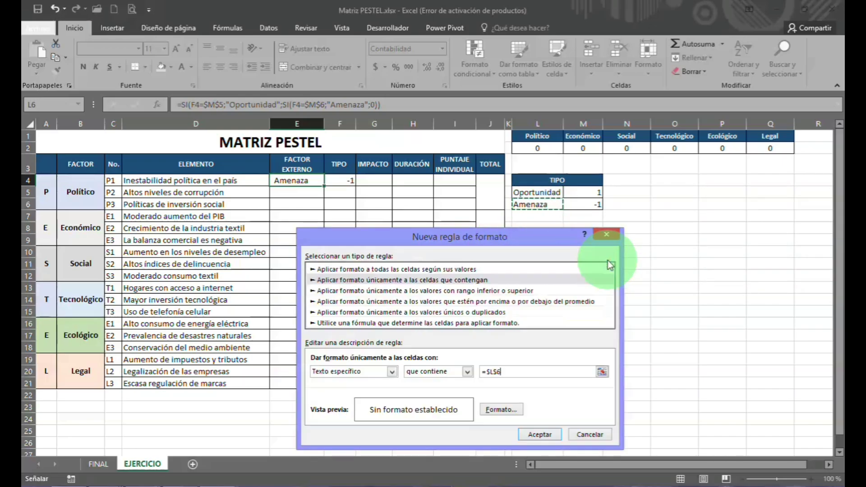
{"action": "left_click", "coordinate": [608, 257]}
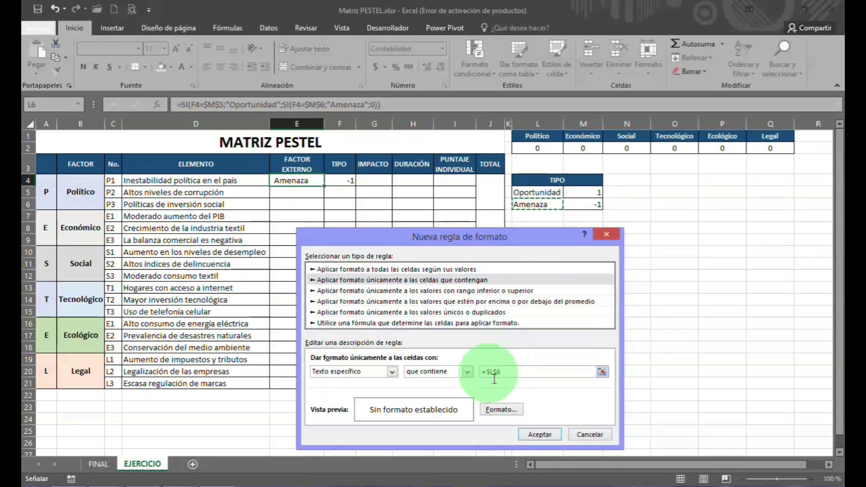
- Format the Amenaza rule with a standard red fill and bold white font
{"action": "left_click", "coordinate": [501, 408]}
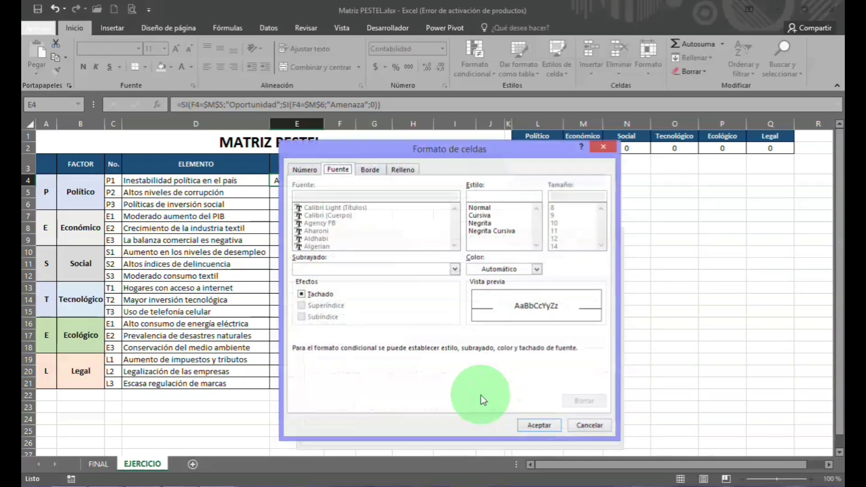
{"action": "left_click", "coordinate": [396, 171]}
{"action": "left_click", "coordinate": [313, 287]}
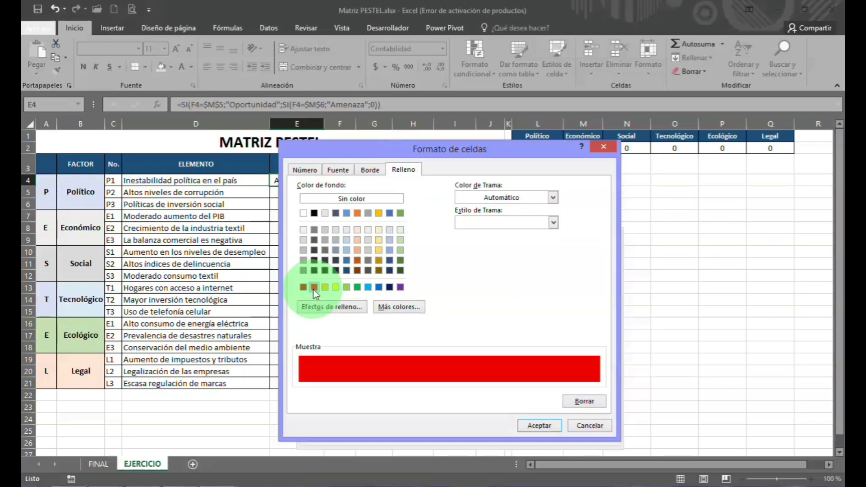
{"action": "left_click", "coordinate": [338, 169]}
{"action": "left_click", "coordinate": [480, 223]}
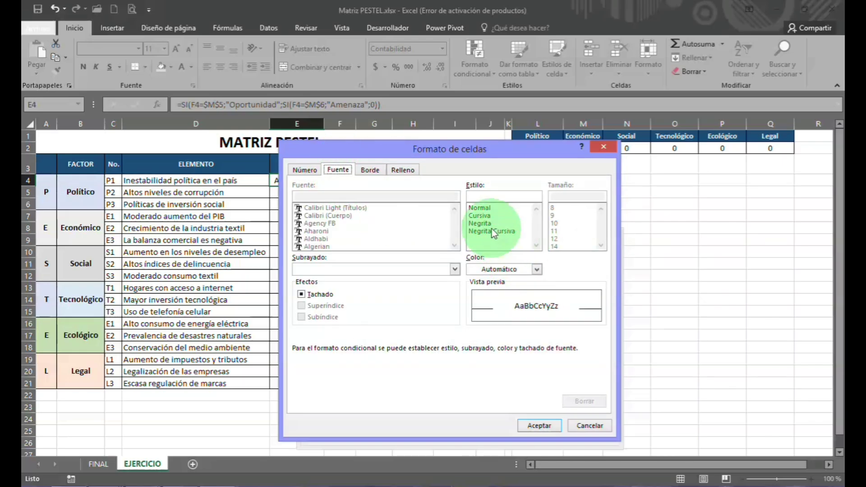
{"action": "left_click", "coordinate": [536, 269]}
{"action": "left_click", "coordinate": [474, 312]}
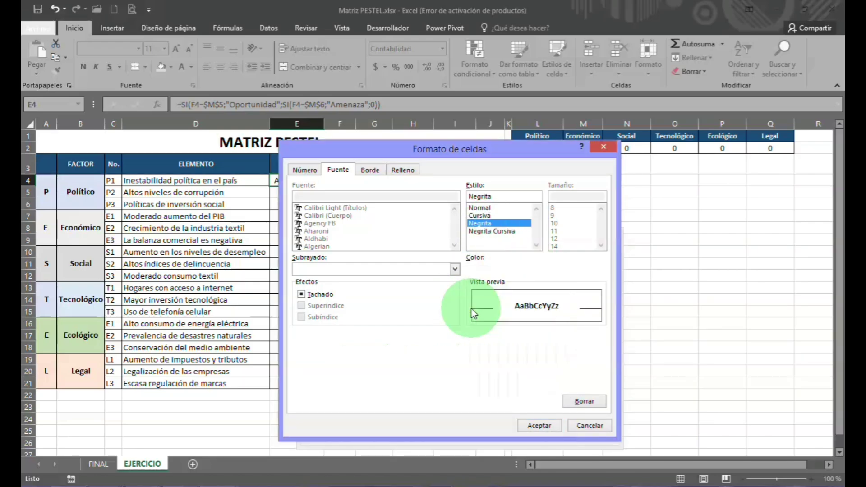
{"action": "left_click", "coordinate": [545, 429]}
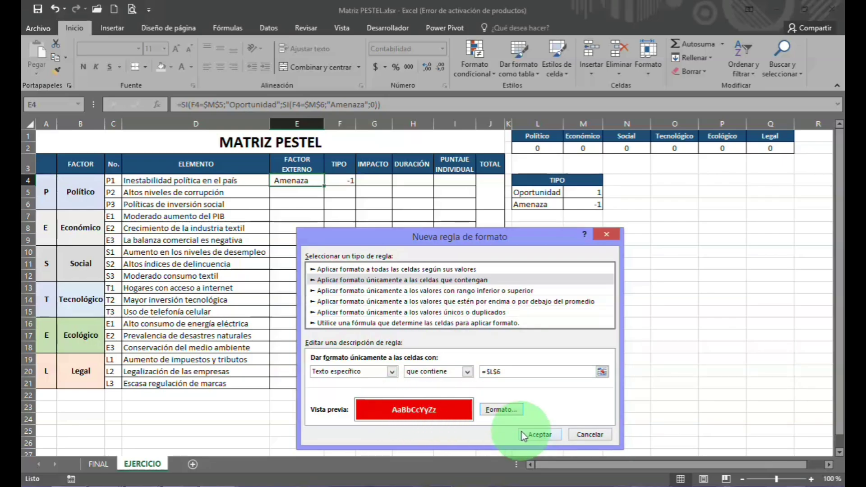
- Confirm the Amenaza rule, apply both conditional formatting rules to E4 and close the rules manager
{"action": "left_click", "coordinate": [537, 434]}
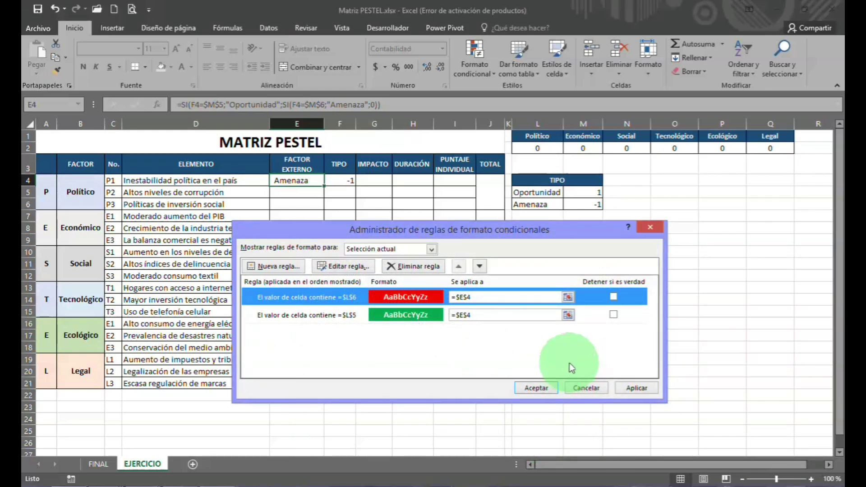
{"action": "left_click", "coordinate": [628, 388]}
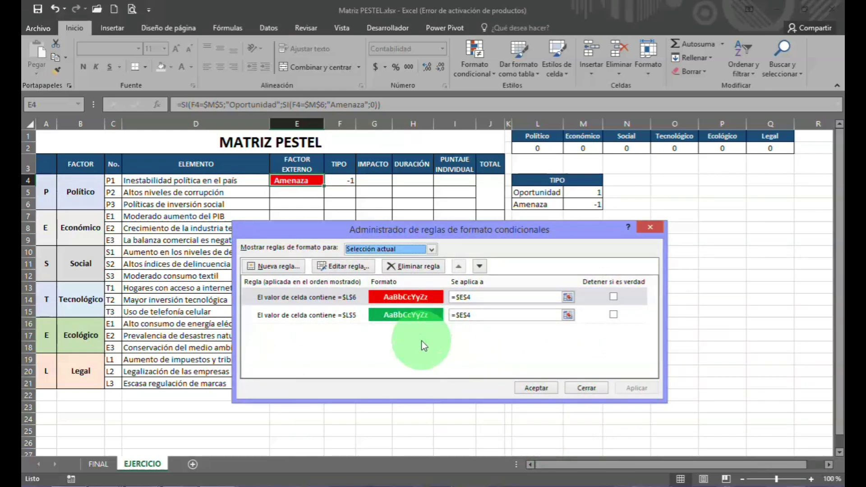
{"action": "left_click", "coordinate": [535, 389]}
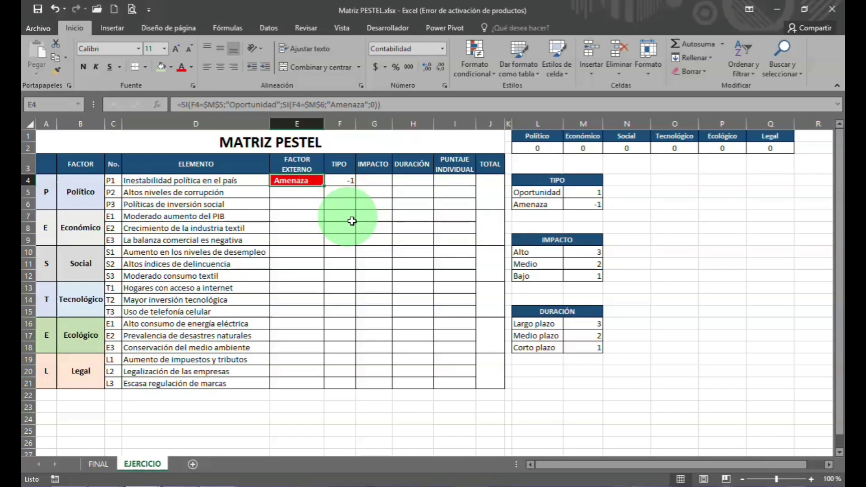
- Test E4's conditional formatting by changing the TIPO value in F4 to 1 and then back to -1
{"action": "left_click", "coordinate": [346, 182]}
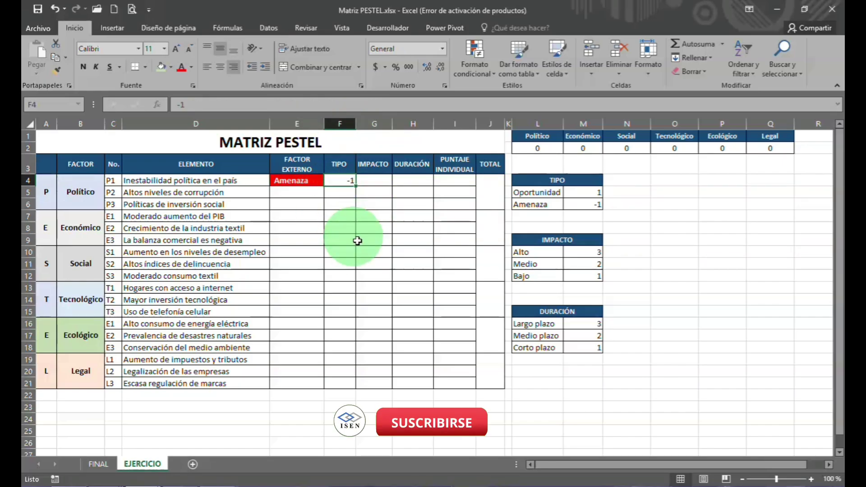
{"action": "type", "text": "1"}
{"action": "key", "text": "Return"}
{"action": "key", "text": "Up"}
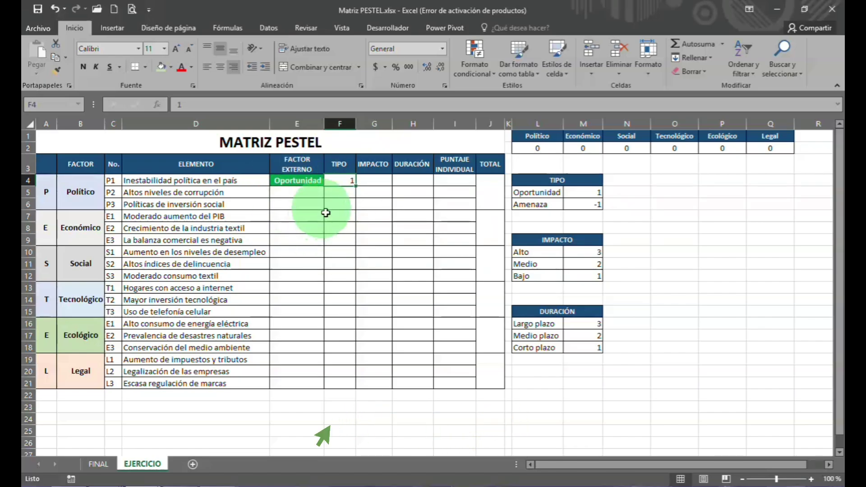
{"action": "type", "text": "-1"}
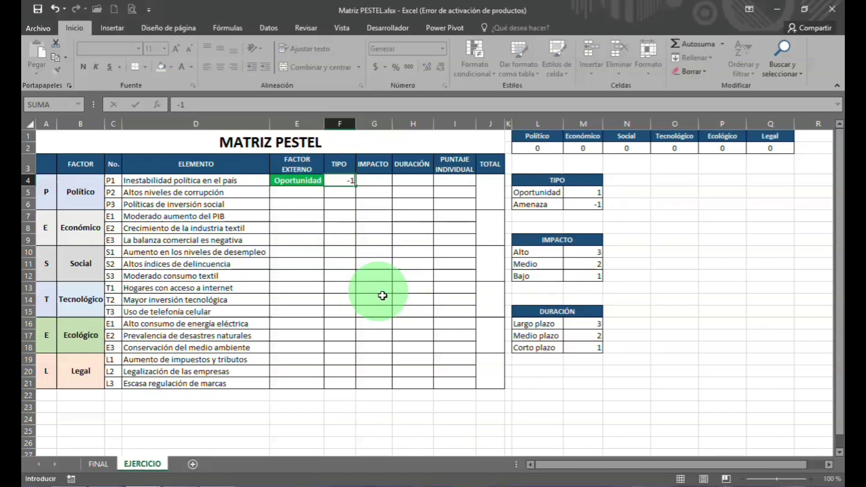
{"action": "key", "text": "Return"}
{"action": "key", "text": "Up"}
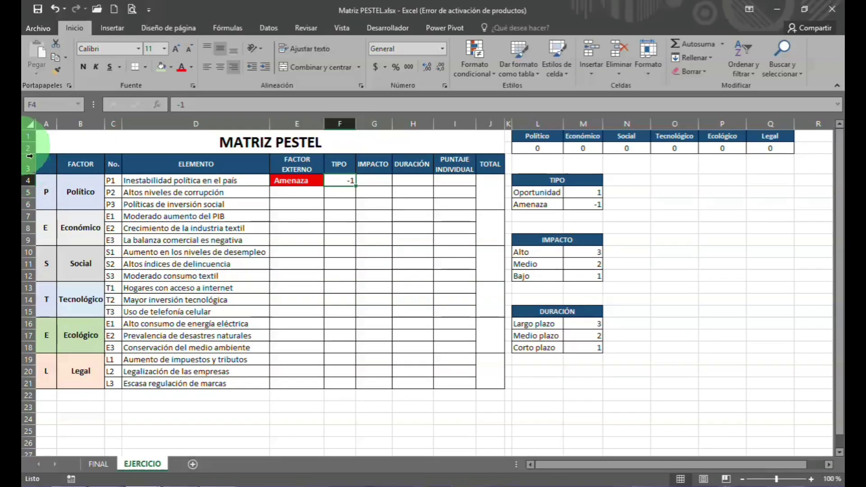
- Enter an impact of 3 in G4 and a duration of 3 in H4 for factor P1
{"action": "left_click", "coordinate": [369, 183]}
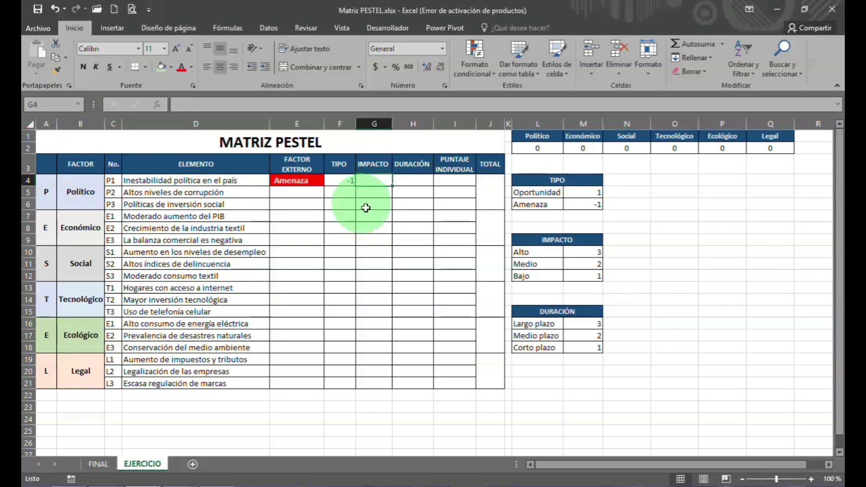
{"action": "type", "text": "3"}
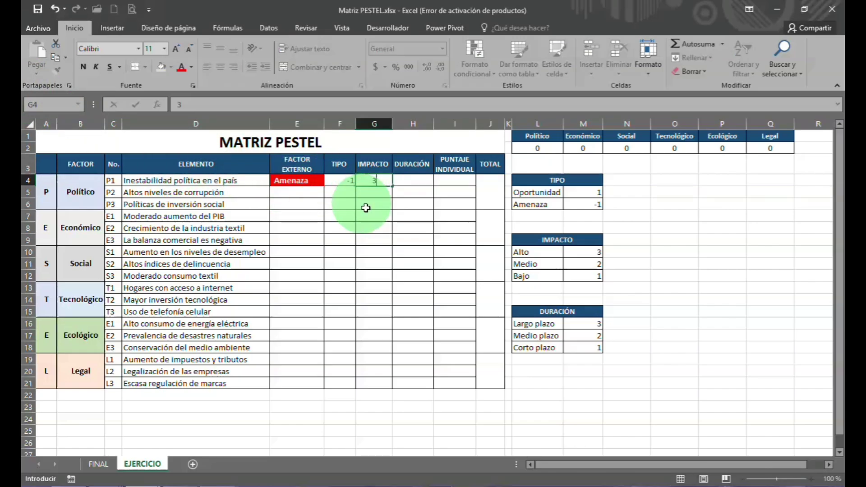
{"action": "key", "text": "Tab"}
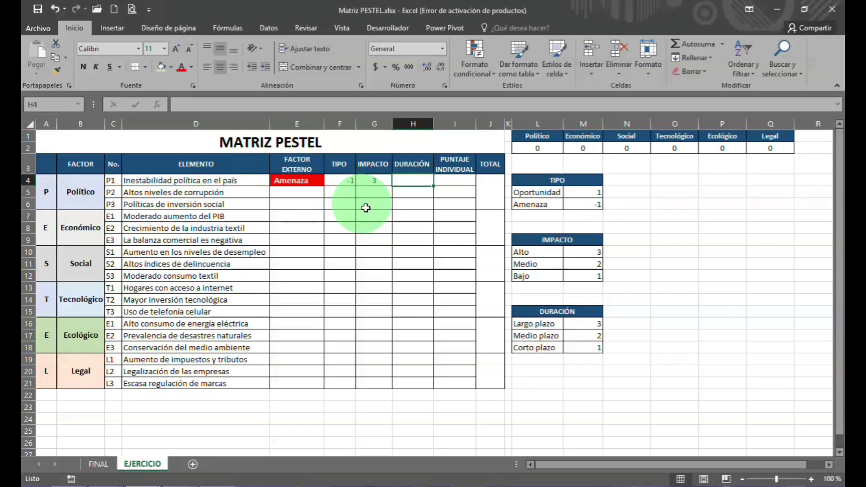
{"action": "type", "text": "3"}
{"action": "key", "text": "Tab"}
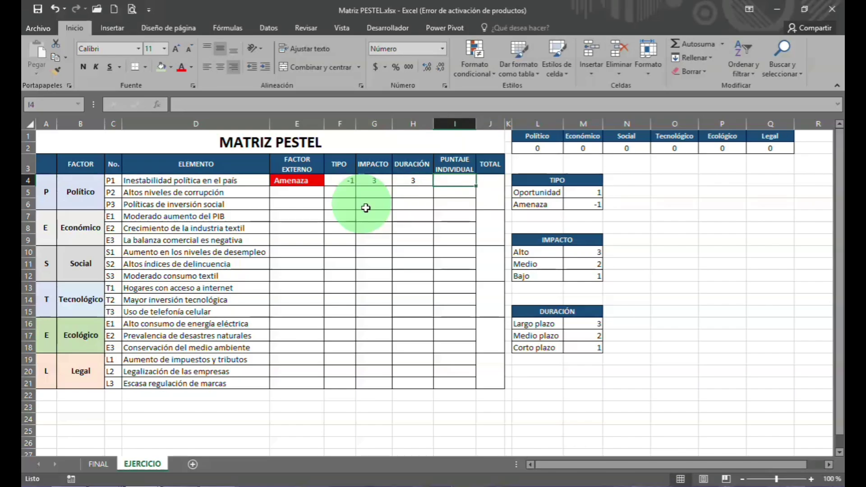
- Calculate factor P1's individual score in I4 with the formula =F4*G4*H4
{"action": "type", "text": "="}
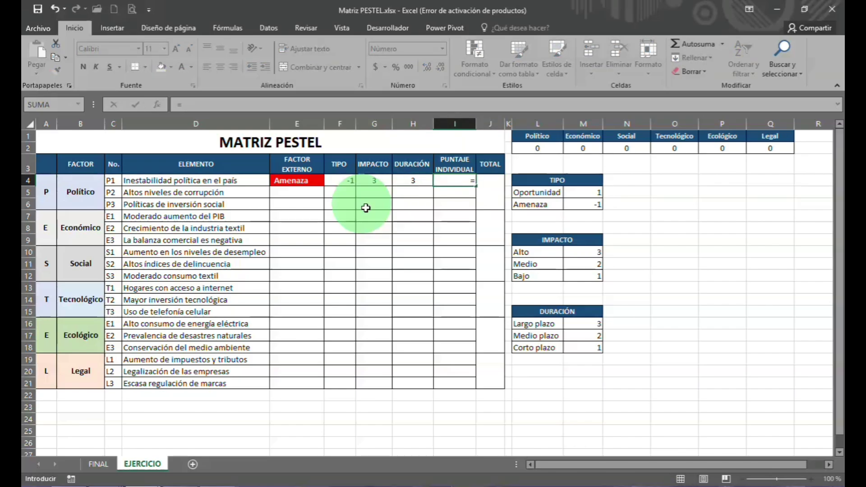
{"action": "key", "text": "Left"}
{"action": "key", "text": "Left"}
{"action": "key", "text": "Left"}
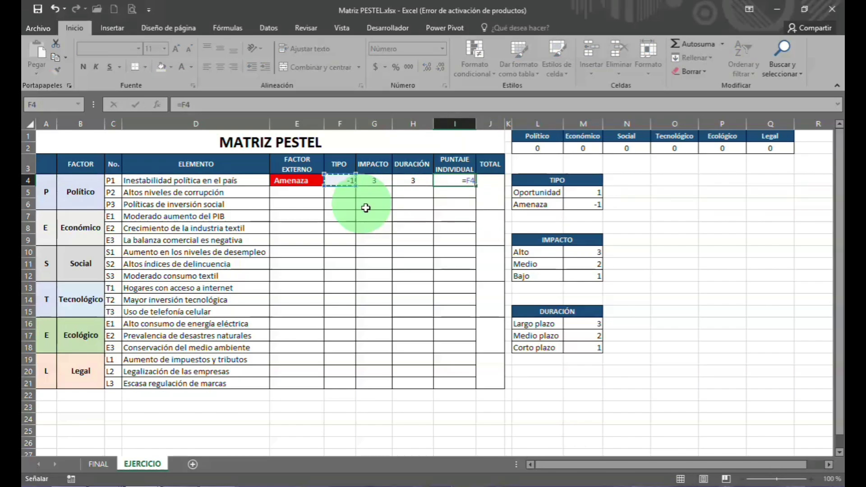
{"action": "type", "text": "*"}
{"action": "key", "text": "Left"}
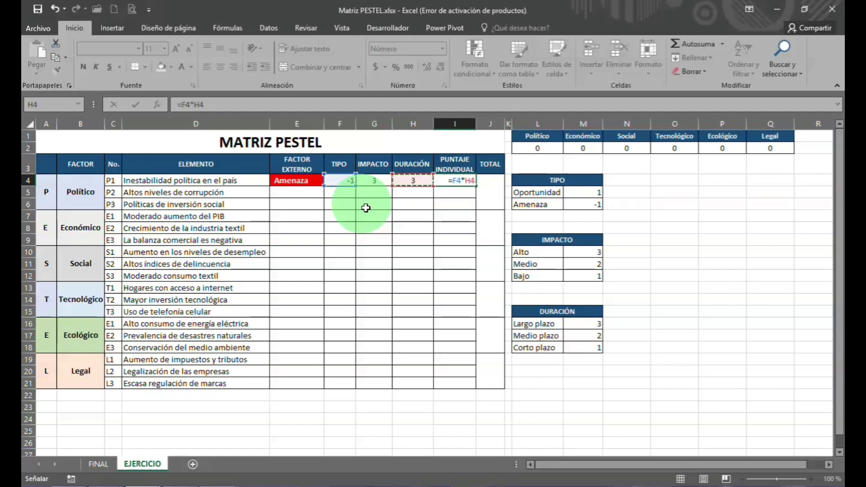
{"action": "key", "text": "Left"}
{"action": "type", "text": "*"}
{"action": "key", "text": "Left"}
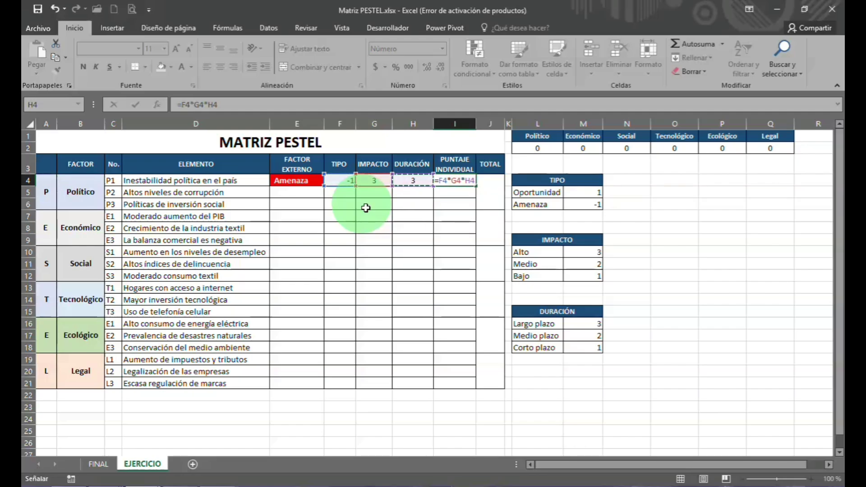
{"action": "key", "text": "Return"}
{"action": "key", "text": "Up"}
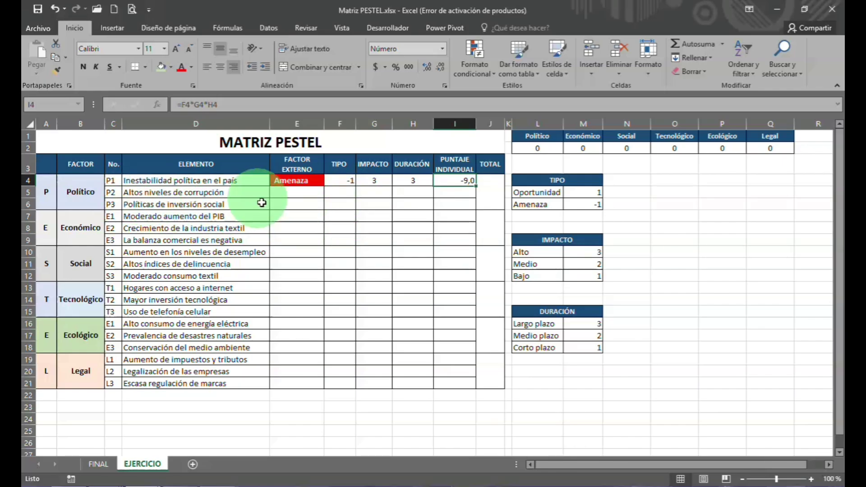
- Enter -1 as the TIPO of factor P2 in F5 and copy the classification formula from E4 into E5
{"action": "left_click", "coordinate": [348, 193]}
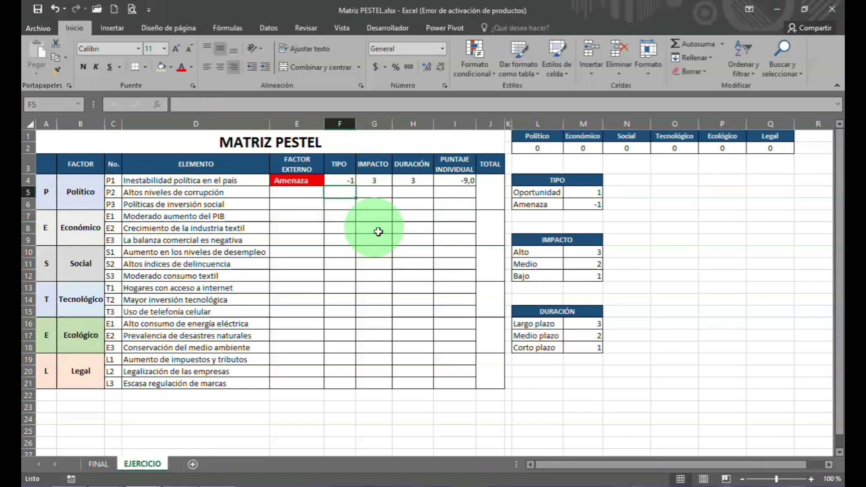
{"action": "type", "text": "-1"}
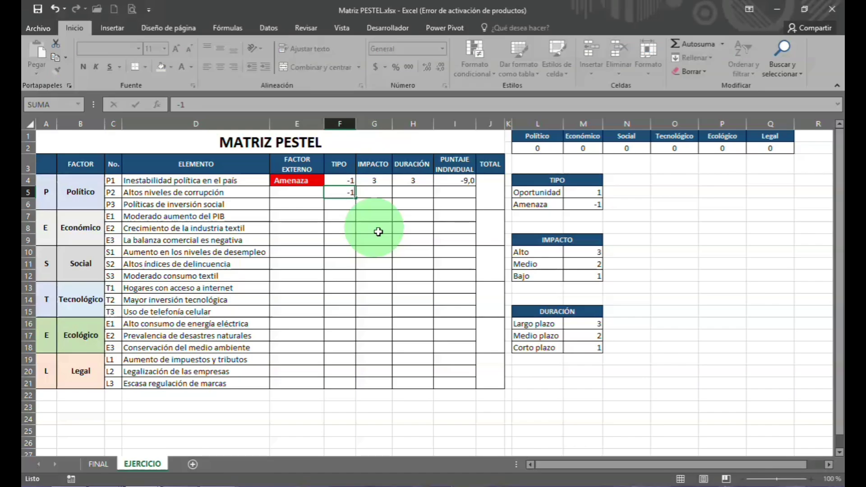
{"action": "key", "text": "Return"}
{"action": "key", "text": "Up"}
{"action": "key", "text": "Left"}
{"action": "key", "text": "Up"}
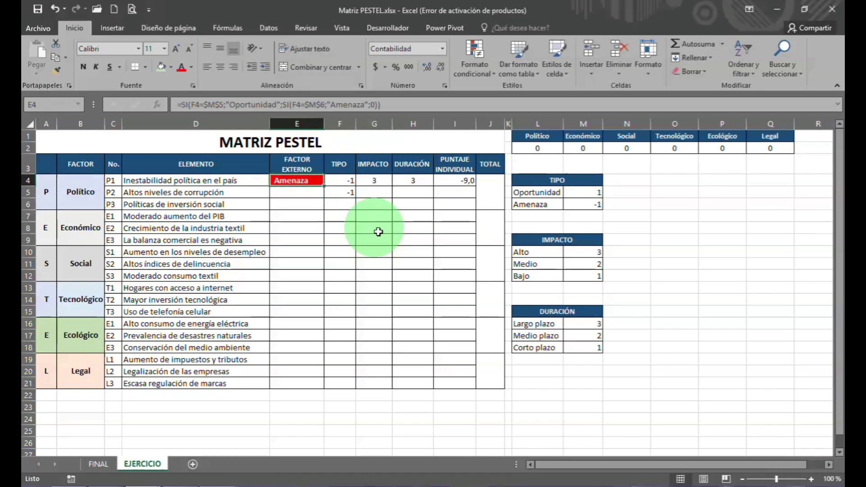
{"action": "key", "text": "ctrl+c"}
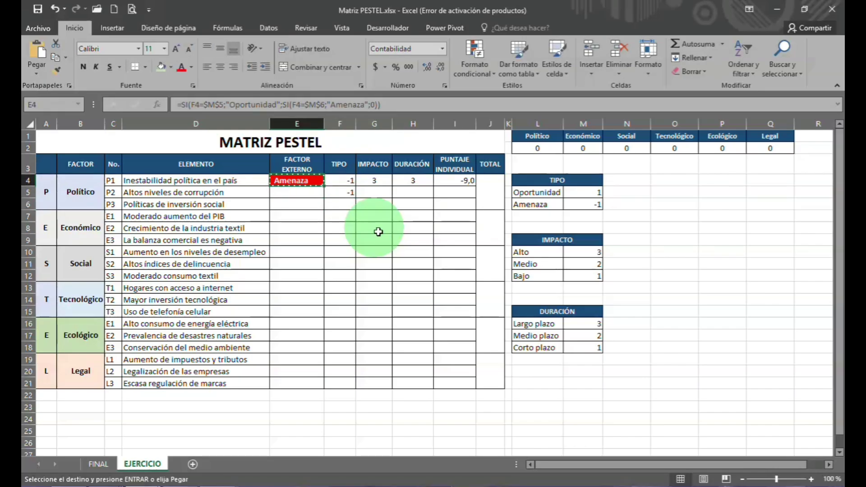
{"action": "key", "text": "Down"}
{"action": "key", "text": "ctrl+v"}
{"action": "key", "text": "Escape"}
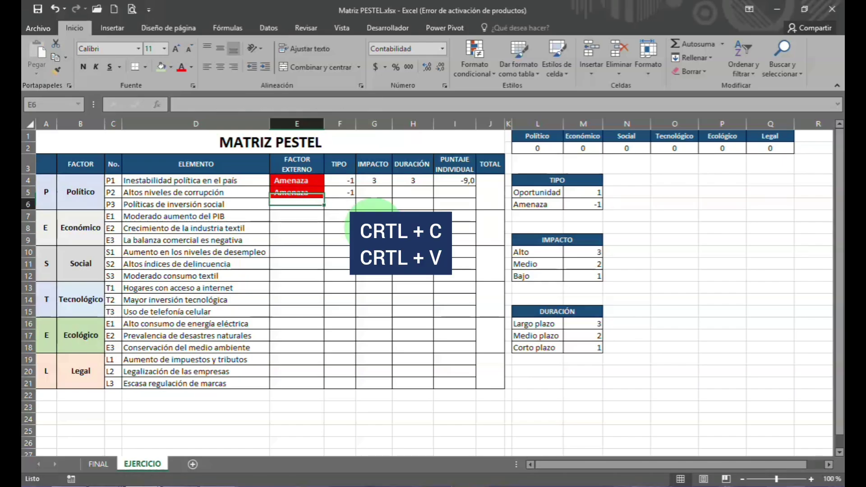
- Enter an impact of 2 in G5 and a duration of 3 in H5 for factor P2
{"action": "key", "text": "Right"}
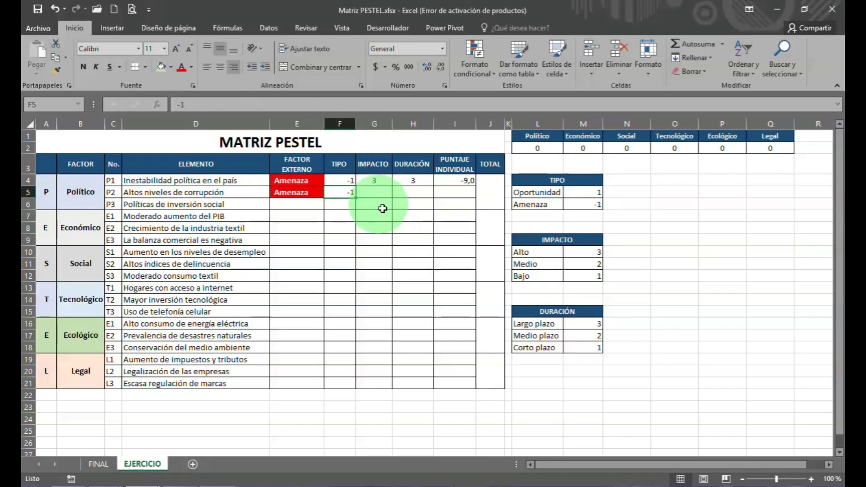
{"action": "left_click", "coordinate": [380, 195]}
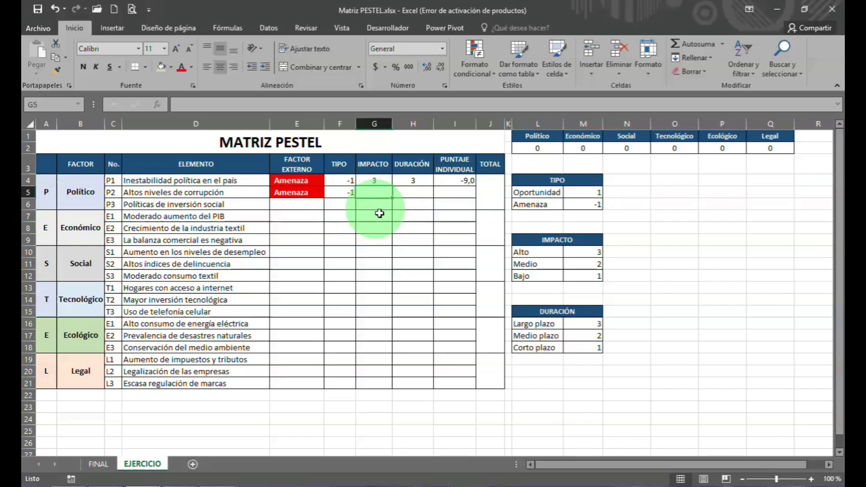
{"action": "type", "text": "2"}
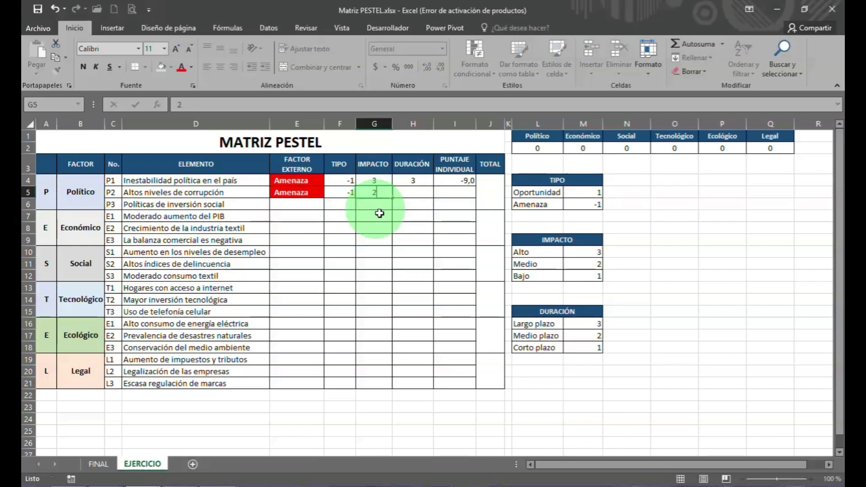
{"action": "key", "text": "Tab"}
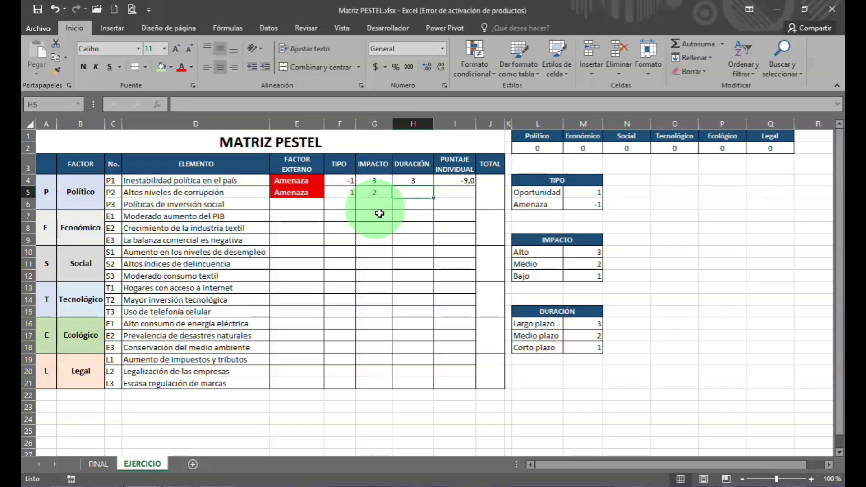
{"action": "type", "text": "3"}
{"action": "key", "text": "Tab"}
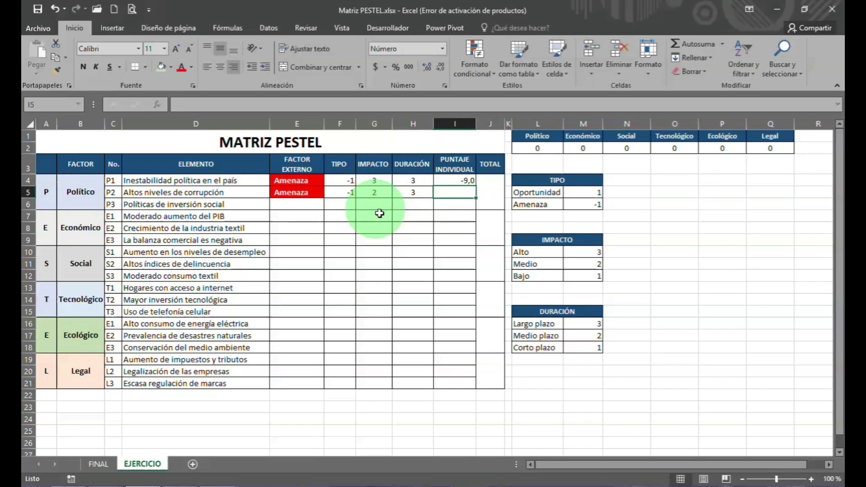
- Copy the individual score formula from I4 into I5 for factor P2
{"action": "key", "text": "Up"}
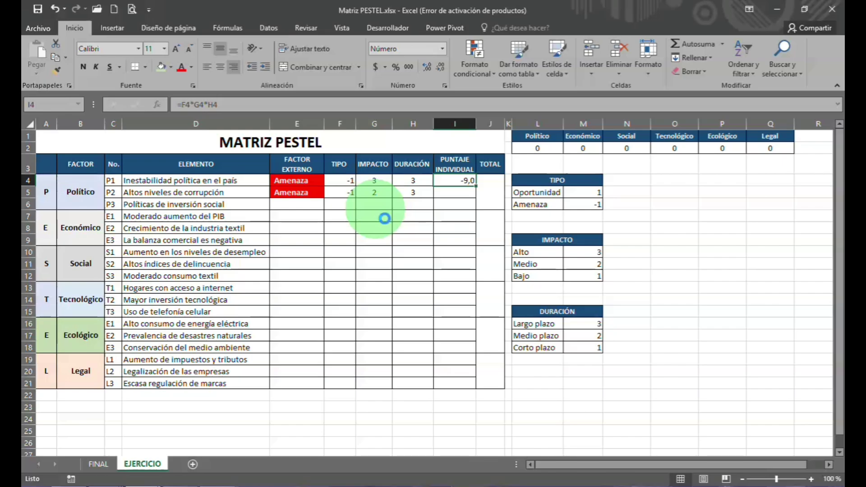
{"action": "key", "text": "ctrl+c"}
{"action": "key", "text": "Down"}
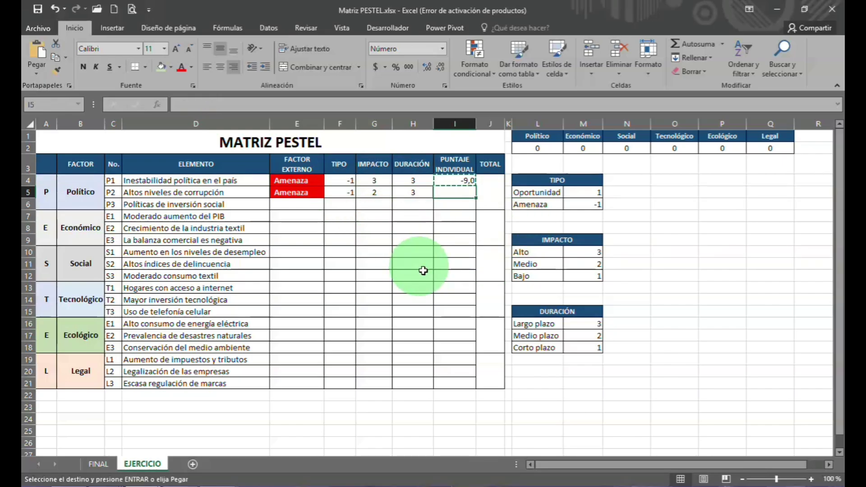
{"action": "key", "text": "ctrl+v"}
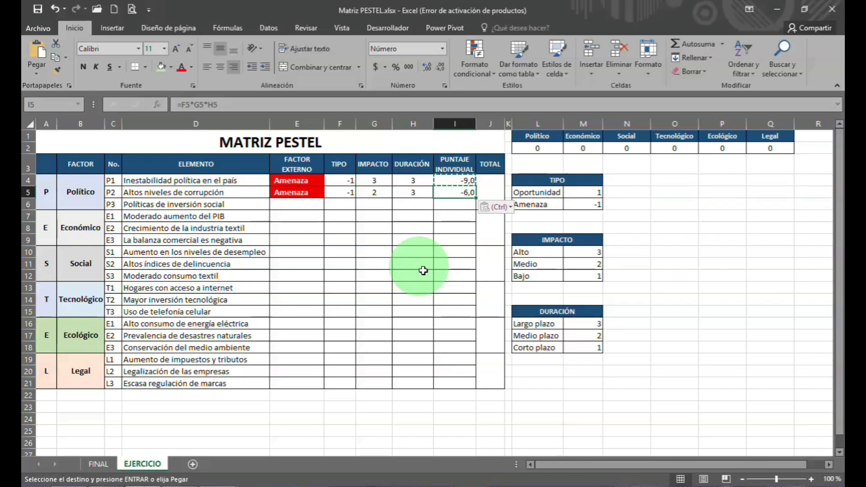
{"action": "key", "text": "Escape"}
- Enter 1 as the TIPO of factor P3, Políticas de inversión social, in F6
{"action": "key", "text": "Left"}
{"action": "key", "text": "Left"}
{"action": "key", "text": "Left"}
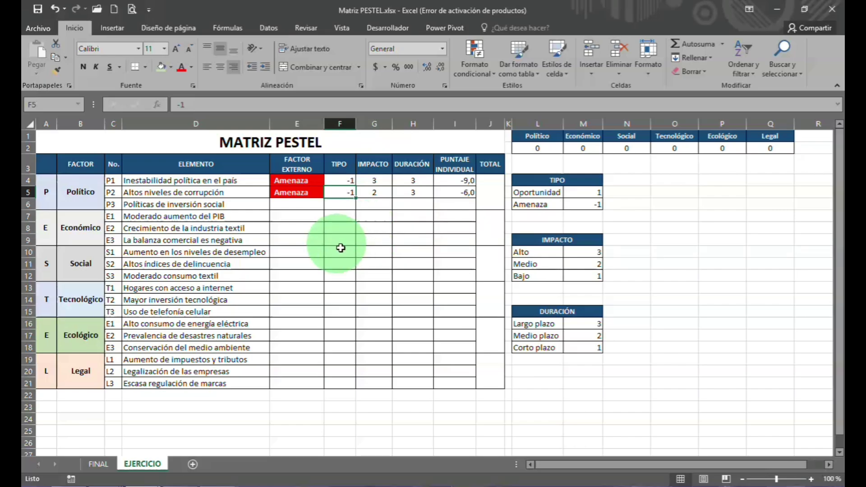
{"action": "left_click", "coordinate": [345, 207]}
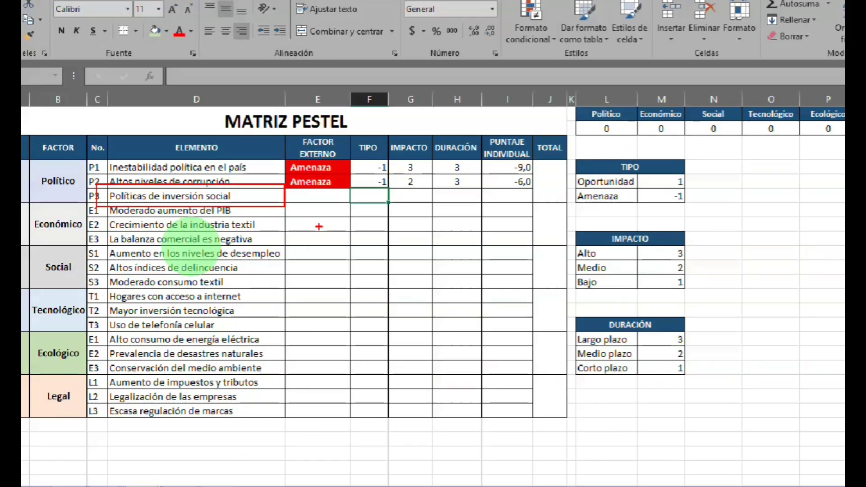
{"action": "left_click", "coordinate": [427, 227]}
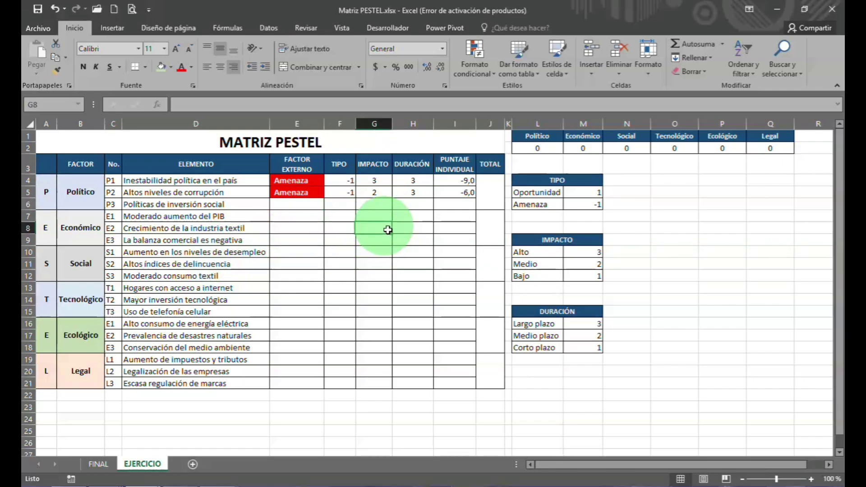
{"action": "left_click", "coordinate": [346, 204]}
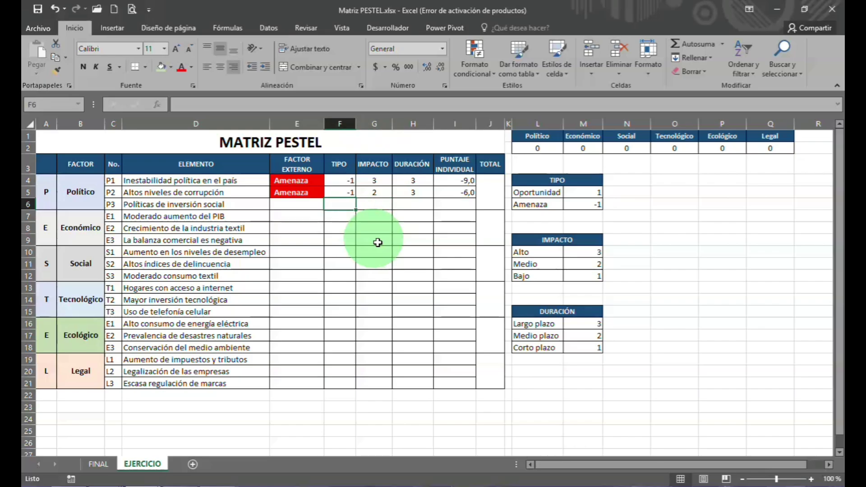
{"action": "type", "text": "1"}
{"action": "key", "text": "Return"}
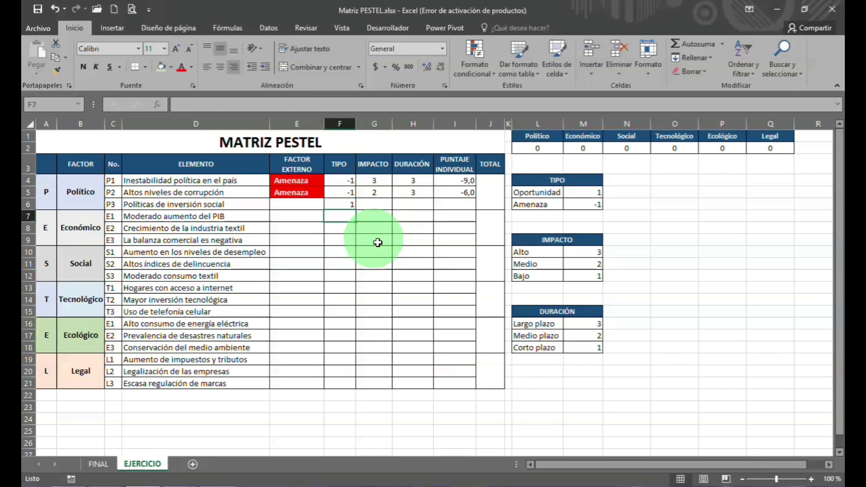
- Copy the classification formula from E5 into E6 for factor P3
{"action": "key", "text": "Up"}
{"action": "key", "text": "Left"}
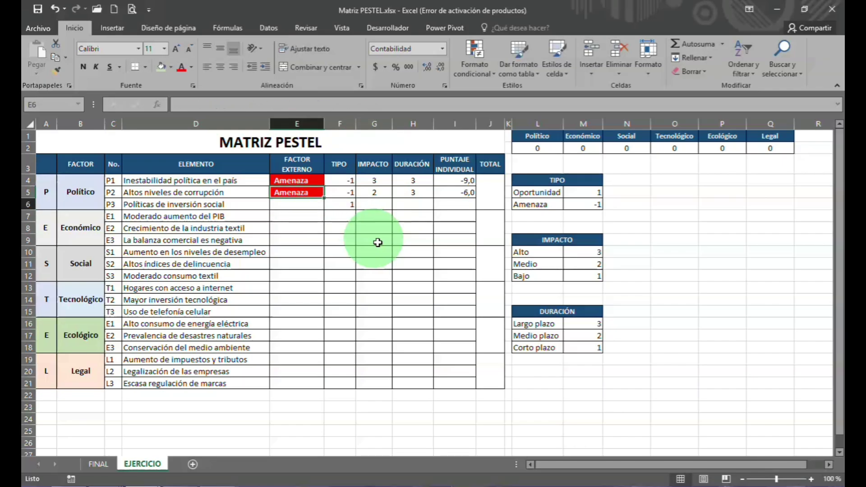
{"action": "key", "text": "Up"}
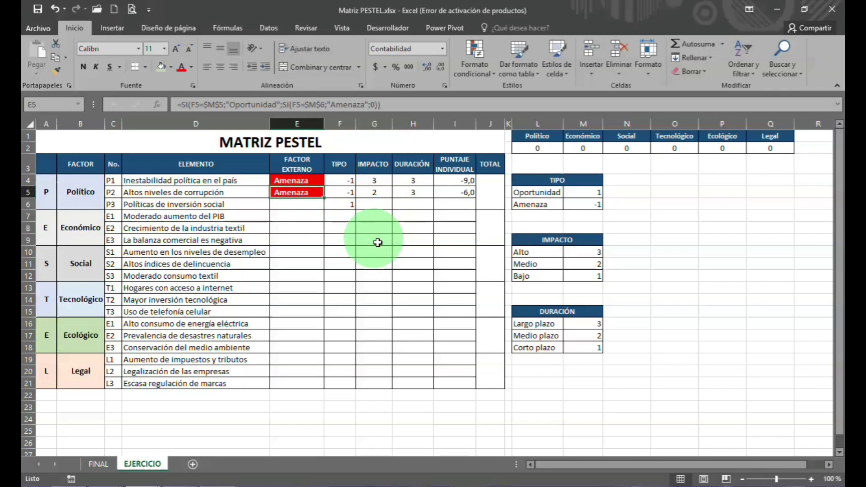
{"action": "key", "text": "ctrl+c"}
{"action": "key", "text": "Down"}
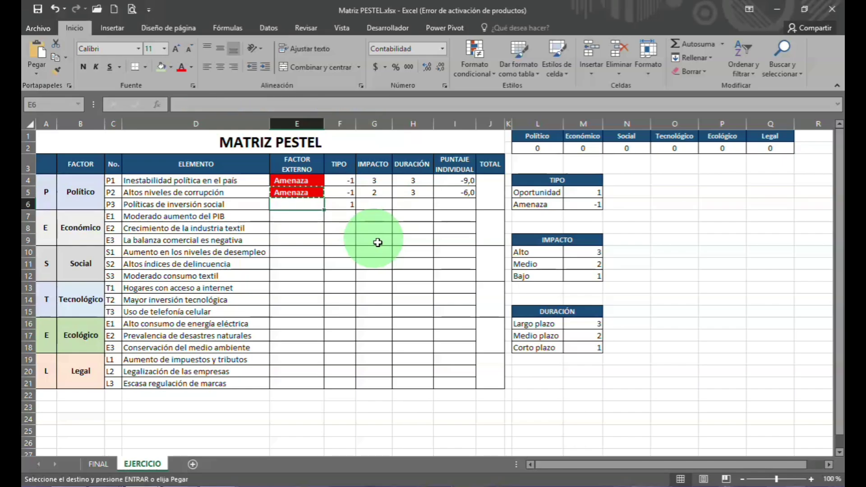
{"action": "key", "text": "ctrl+v"}
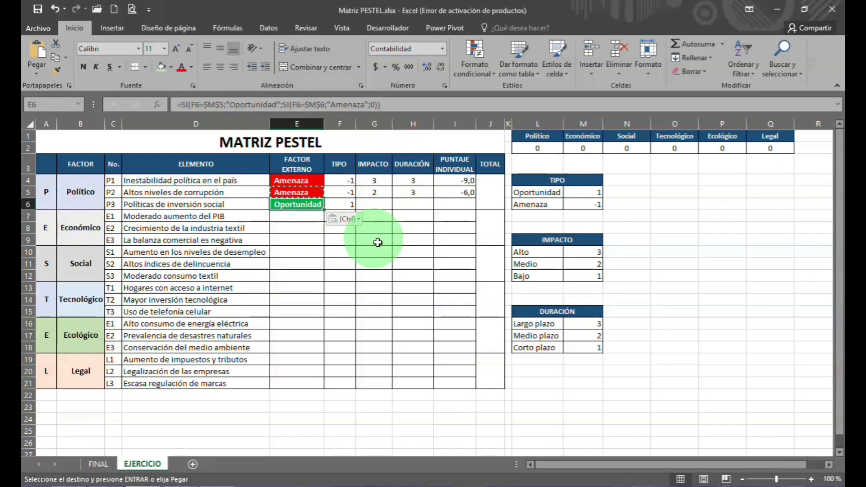
{"action": "key", "text": "Escape"}
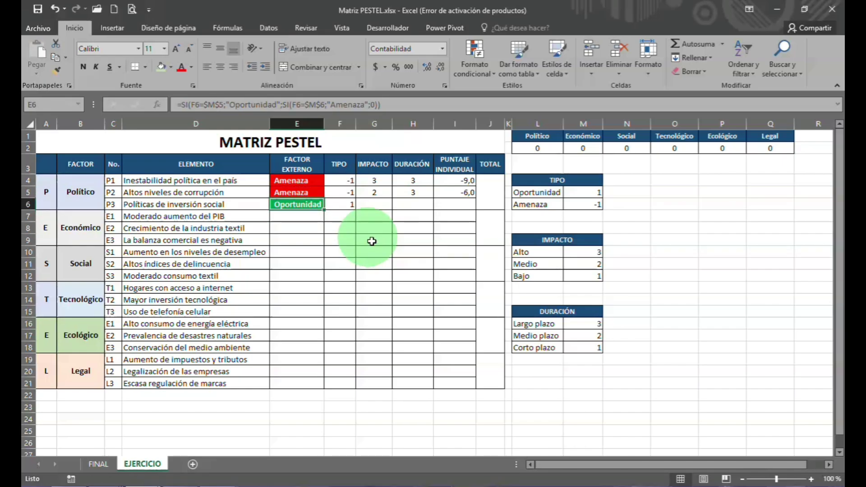
- Examine the formula in E6 and its references to the TIPO value and the Oportunidad and Amenaza codes
{"action": "left_click", "coordinate": [345, 207]}
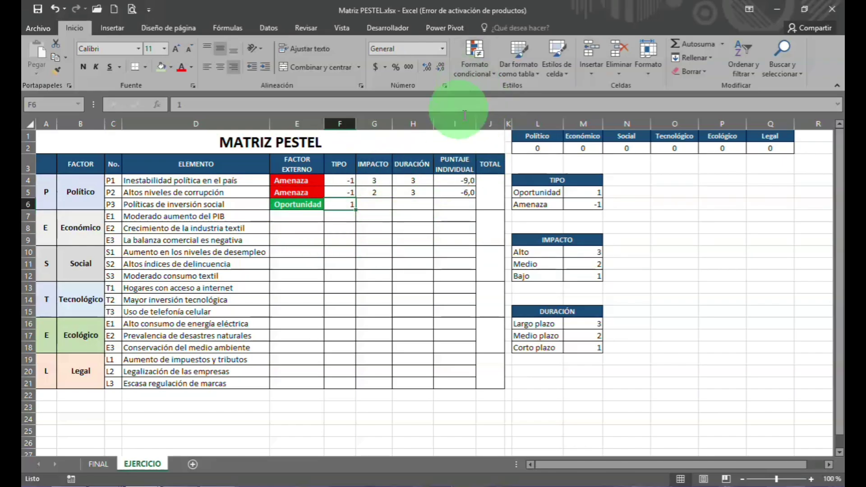
{"action": "left_click", "coordinate": [316, 209]}
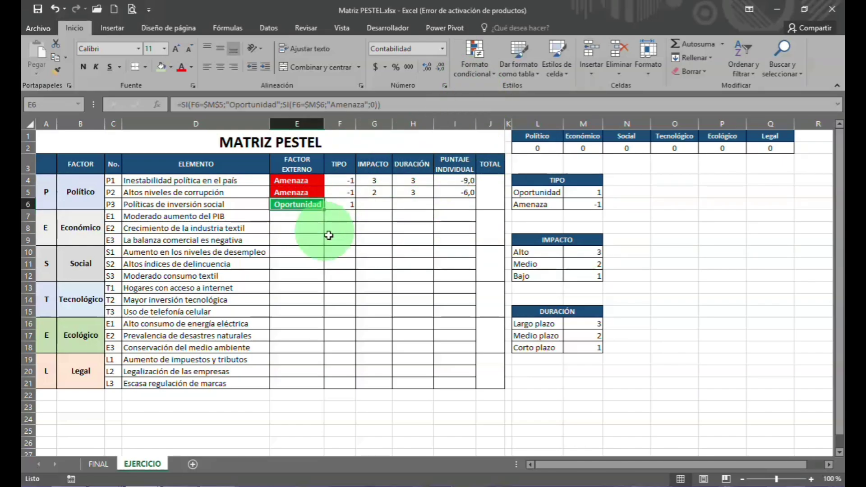
{"action": "key", "text": "F2"}
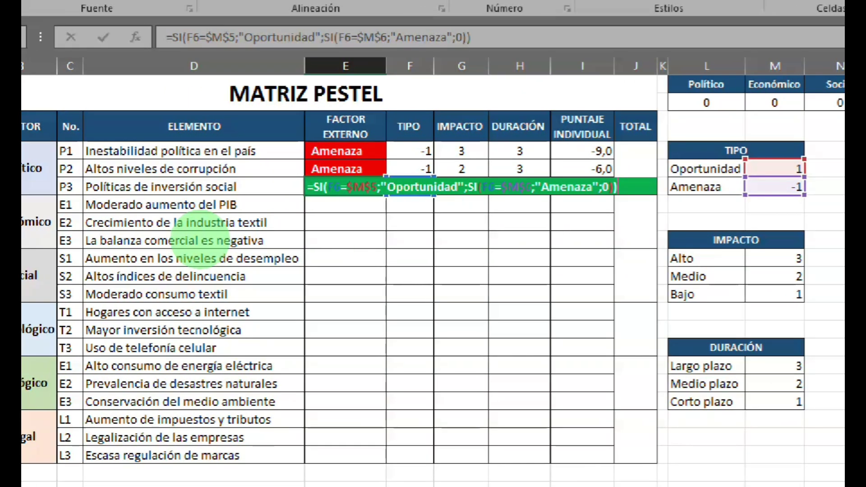
{"action": "mouse_move", "coordinate": [286, 168]}
{"action": "left_mouse_down"}
{"action": "mouse_move", "coordinate": [483, 199]}
{"action": "mouse_move", "coordinate": [683, 215]}
{"action": "left_mouse_up"}
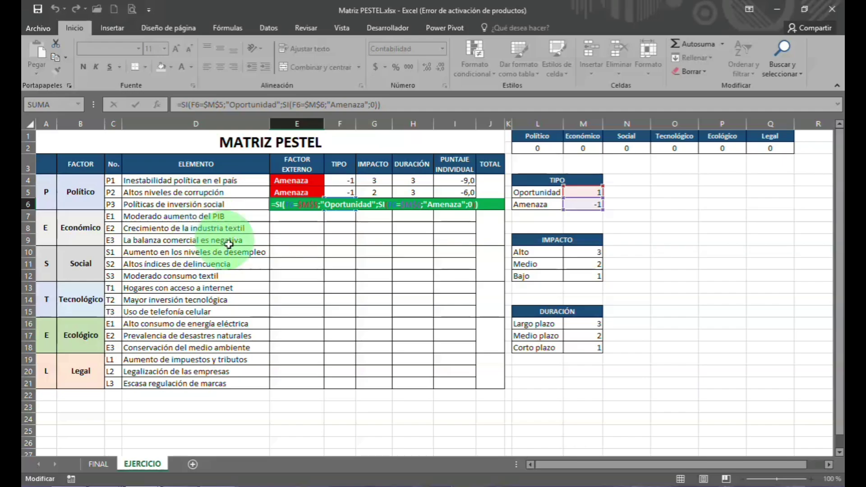
{"action": "key", "text": "Return"}
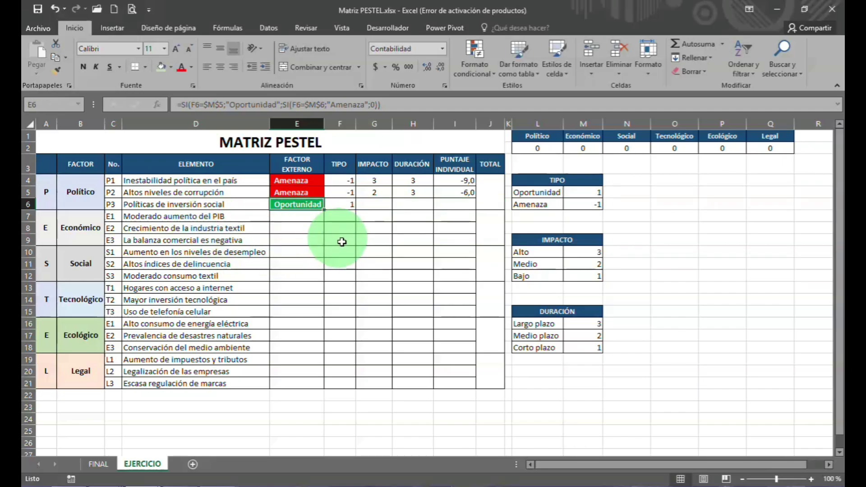
- Enter an impact of 2 in G6 for factor P3
{"action": "left_click", "coordinate": [347, 208]}
{"action": "left_click", "coordinate": [369, 210]}
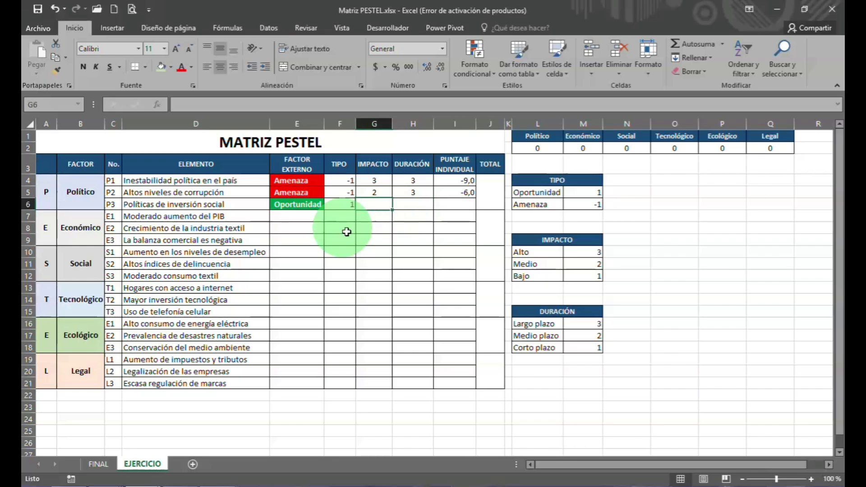
{"action": "type", "text": "2"}
{"action": "key", "text": "Tab"}
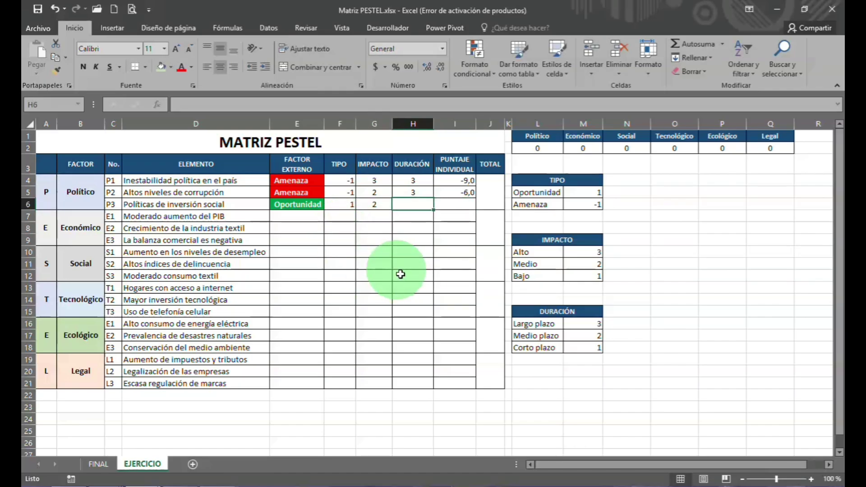
- Enter a duration of 2 in H6 and copy the individual score formula from I5 into I6 for factor P3
{"action": "type", "text": "2"}
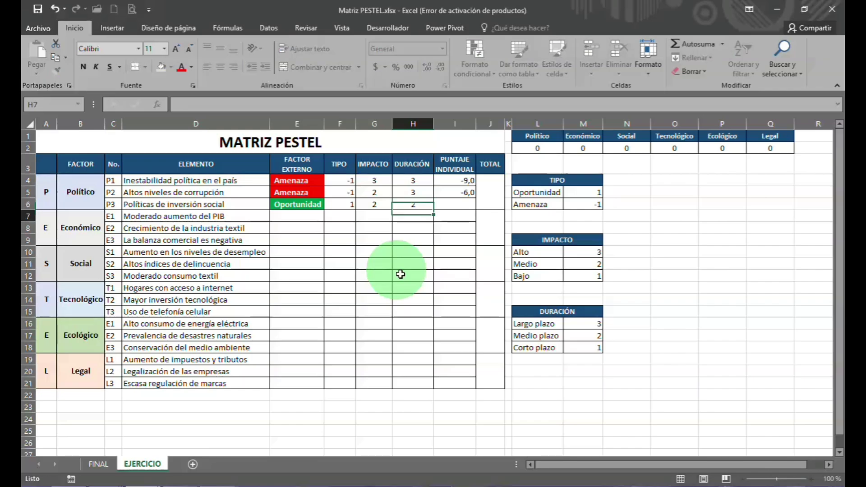
{"action": "key", "text": "Tab"}
{"action": "key", "text": "Up"}
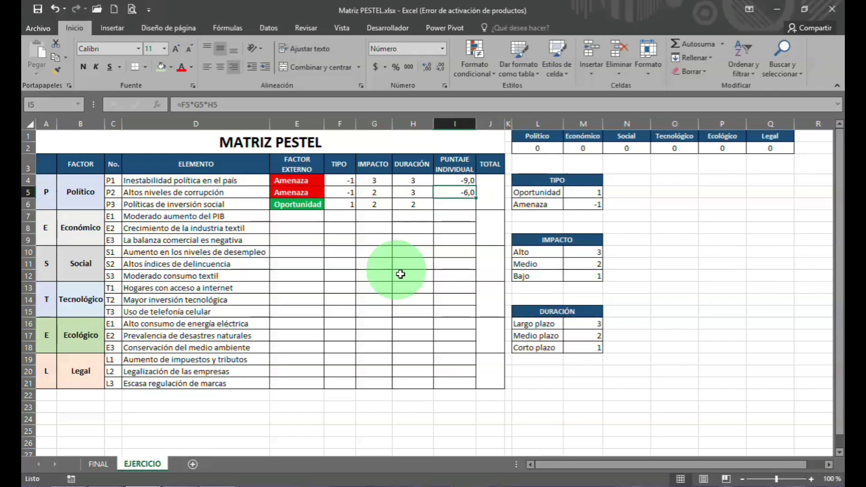
{"action": "key", "text": "ctrl+c"}
{"action": "key", "text": "Down"}
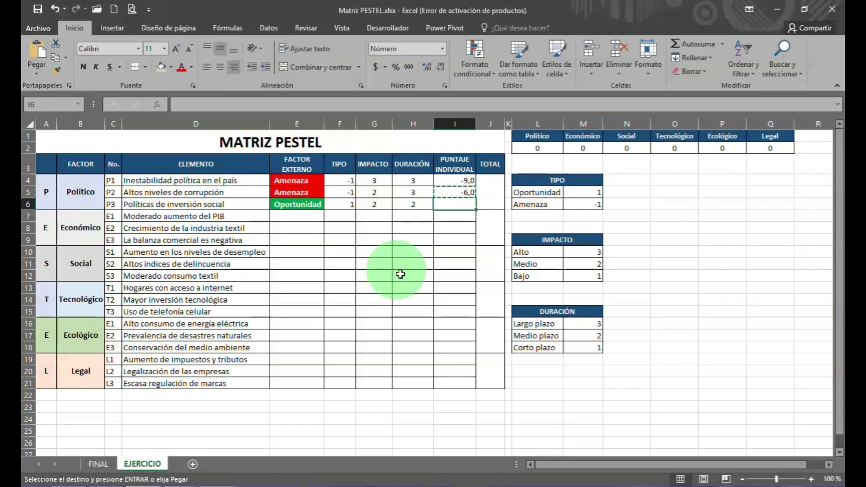
{"action": "key", "text": "ctrl+v"}
{"action": "key", "text": "Escape"}
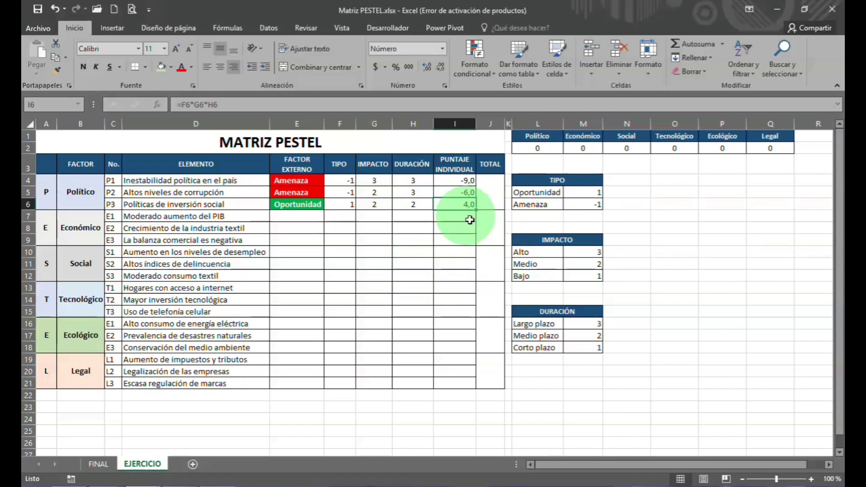
- Calculate the Político TOTAL in merged cell J4 with =SUMA(I4:I6)
{"action": "left_click", "coordinate": [489, 194]}
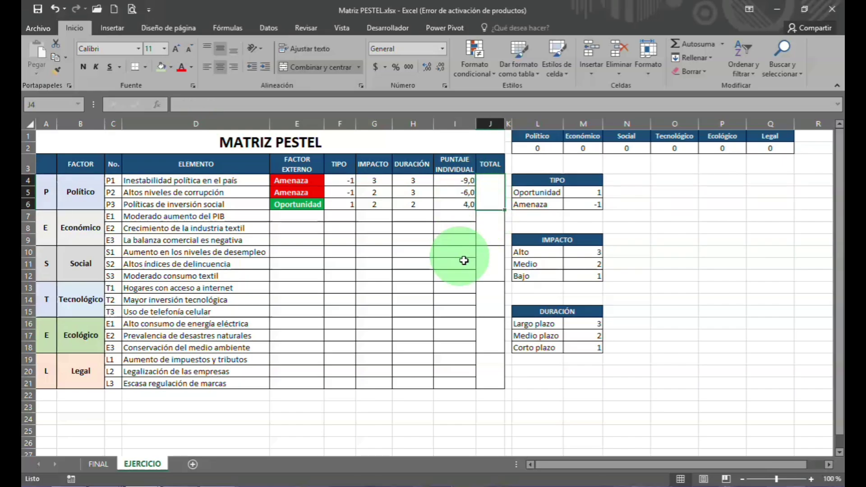
{"action": "type", "text": "="}
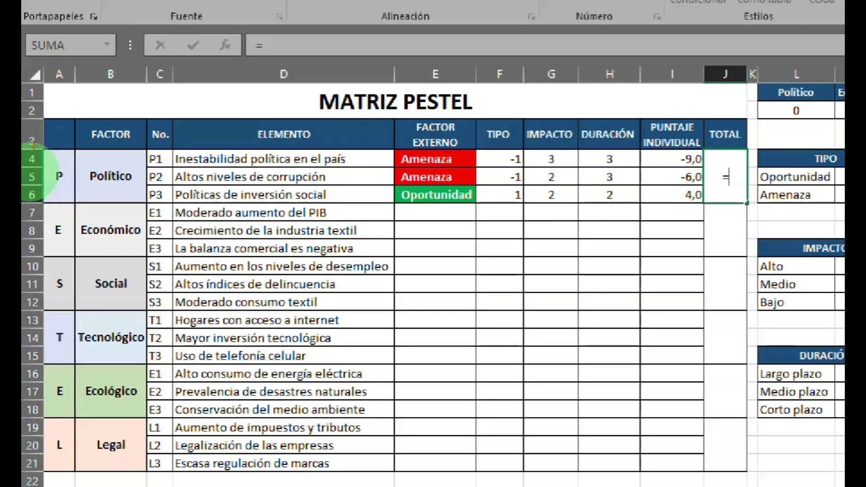
{"action": "mouse_move", "coordinate": [47, 149]}
{"action": "left_mouse_down"}
{"action": "mouse_move", "coordinate": [199, 214]}
{"action": "mouse_move", "coordinate": [403, 210]}
{"action": "left_mouse_up"}
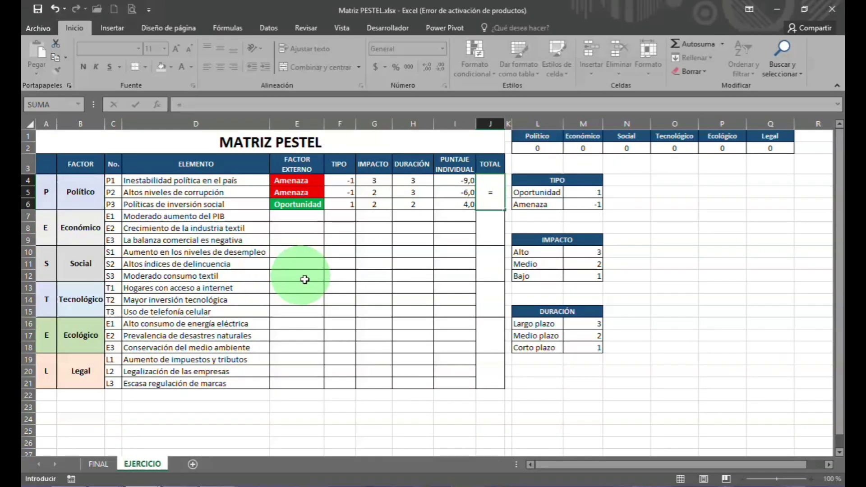
{"action": "type", "text": "SU"}
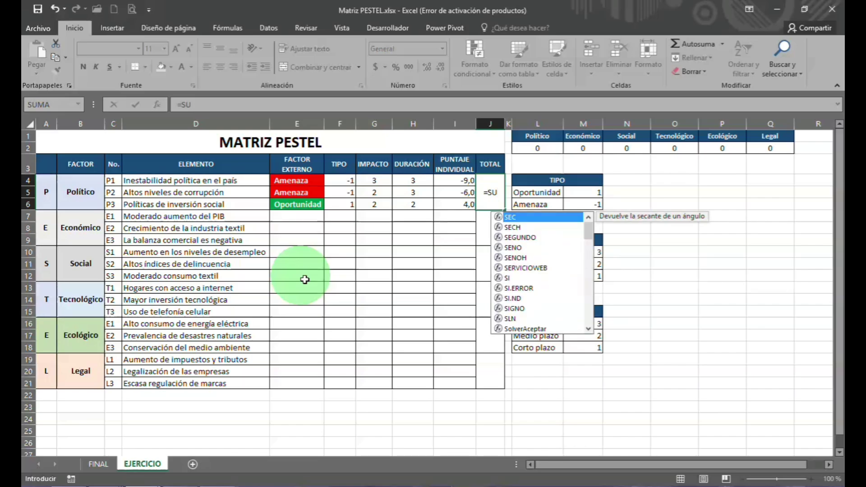
{"action": "type", "text": "MA("}
{"action": "key", "text": "Up"}
{"action": "key", "text": "Left"}
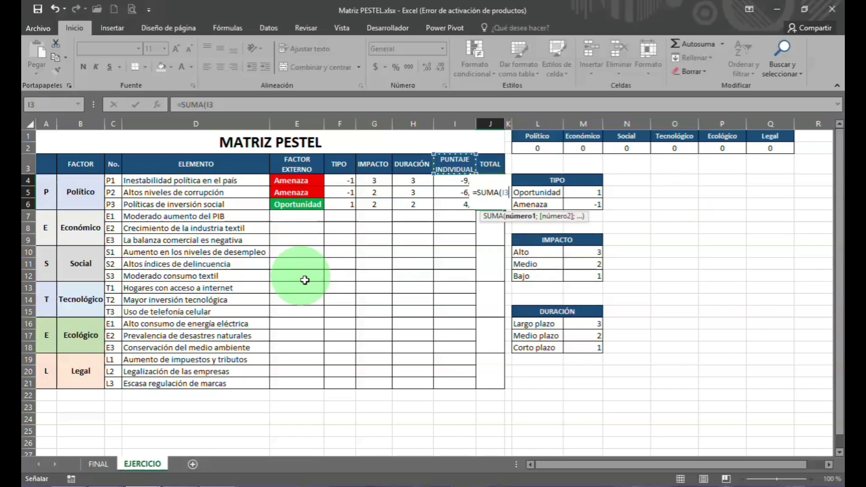
{"action": "key", "text": "Down"}
{"action": "key", "text": "shift+Down"}
{"action": "key", "text": "shift+Down"}
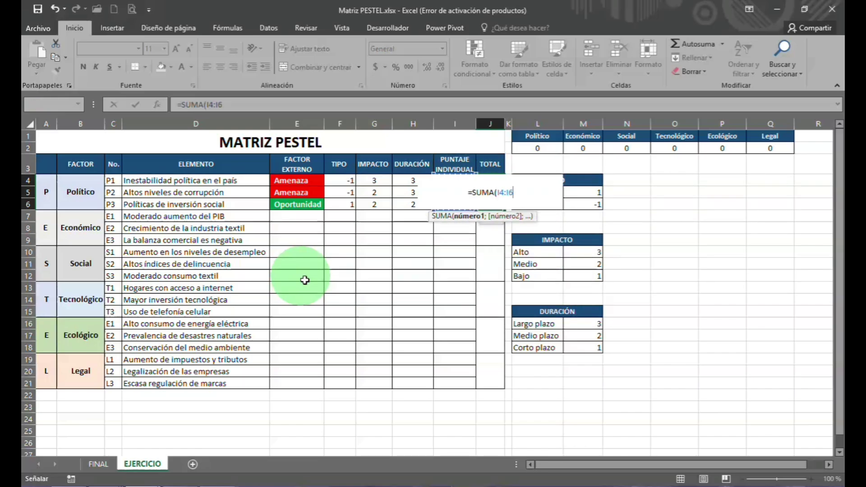
{"action": "key", "text": "ctrl+Return"}
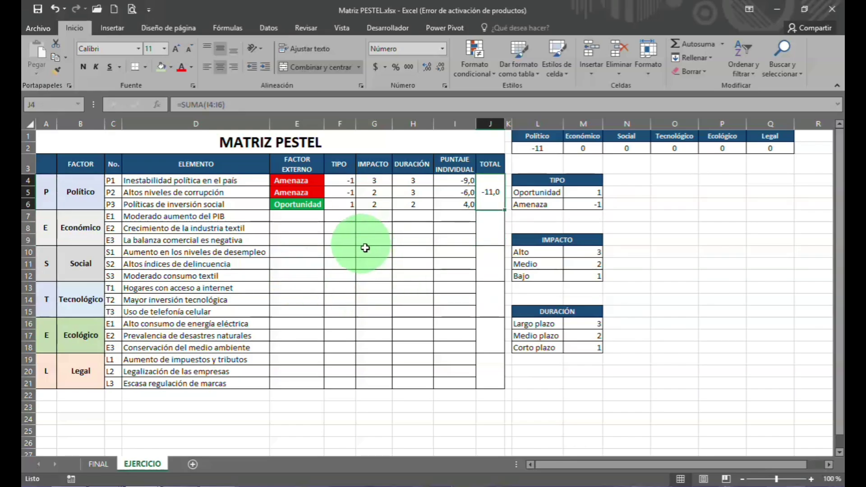
- Fill rows 7 to 14 with TIPO 1,1,-1,-1,-1,1,1,1, IMPACTO 2,2,2,3,3,2,3,2 and DURACIÓN 1,3,1,2,3,2,3,2, copying the classification and score formulas down
{"action": "left_click", "coordinate": [379, 228]}
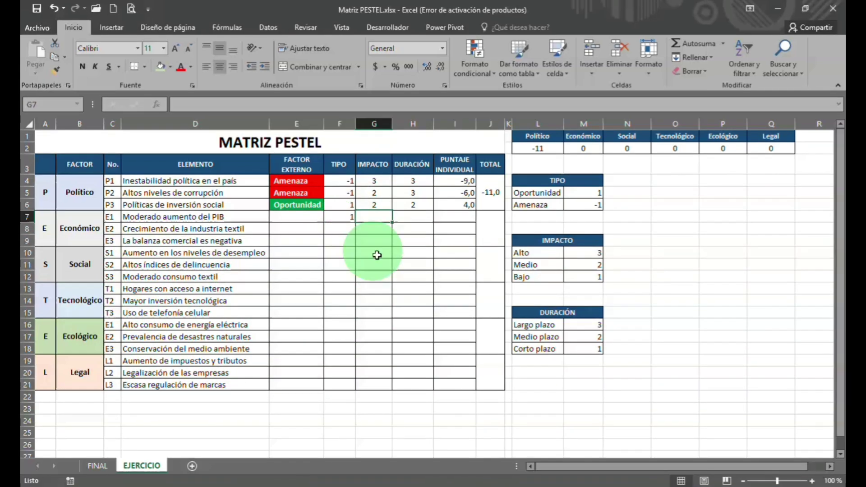
{"action": "type", "text": "-1"}
{"action": "key", "text": "Tab"}
{"action": "type", "text": "2"}
{"action": "key", "text": "Tab"}
{"action": "type", "text": "1"}
{"action": "key", "text": "Tab"}
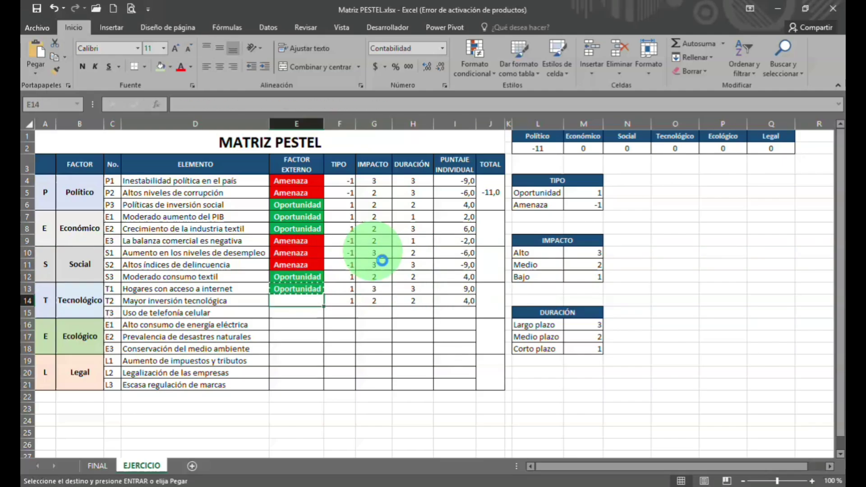
- Complete rows 15 to 21 with TIPO 1,-1,-1,1,-1,1,-1, IMPACTO 3,2,1,2,2,3,2 and DURACIÓN 3,2,1,3,2,1,3, including the classification and score formulas
{"action": "type", "text": "-1"}
{"action": "key", "text": "Tab"}
{"action": "type", "text": "2"}
{"action": "key", "text": "Tab"}
{"action": "type", "text": "2"}
{"action": "key", "text": "Return"}
{"action": "type", "text": "-1"}
{"action": "key", "text": "Tab"}
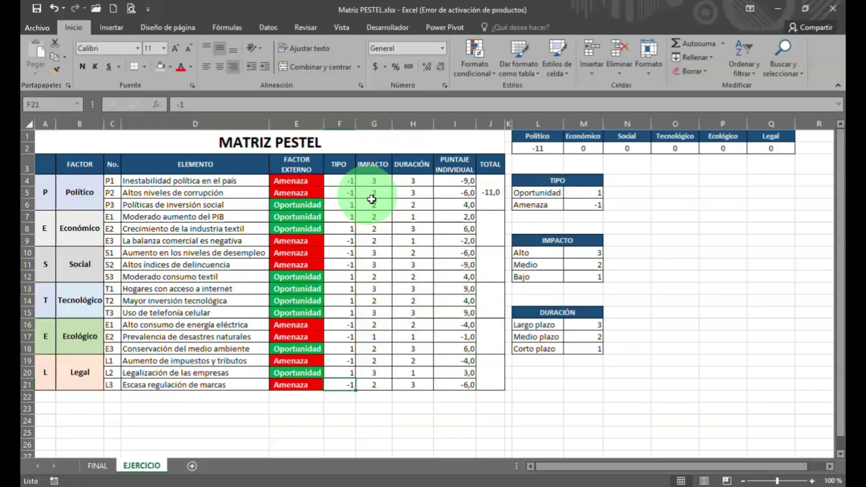
- Calculate the Económico TOTAL in merged cell J7 by summing the individual scores I7:I9 with SUMA
{"action": "left_click_drag", "start_coordinate": [490, 217], "coordinate": [490, 241]}
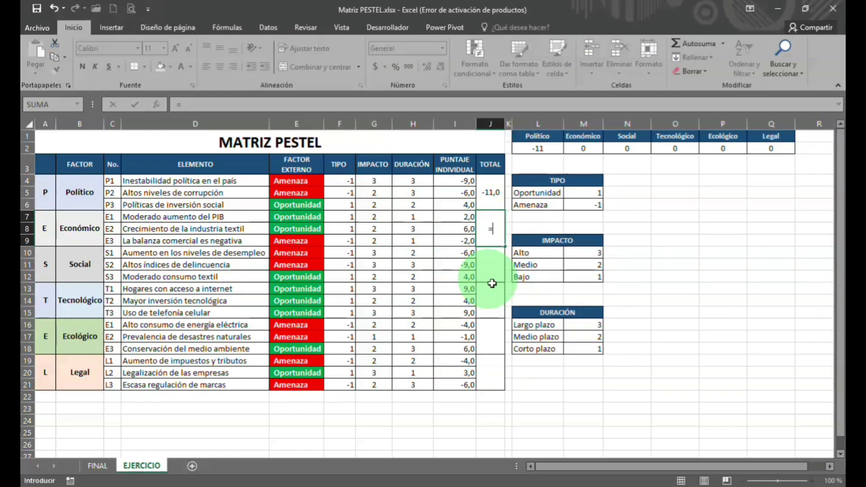
{"action": "type", "text": "=suma("}
{"action": "key", "text": "Left"}
{"action": "key", "text": "Left"}
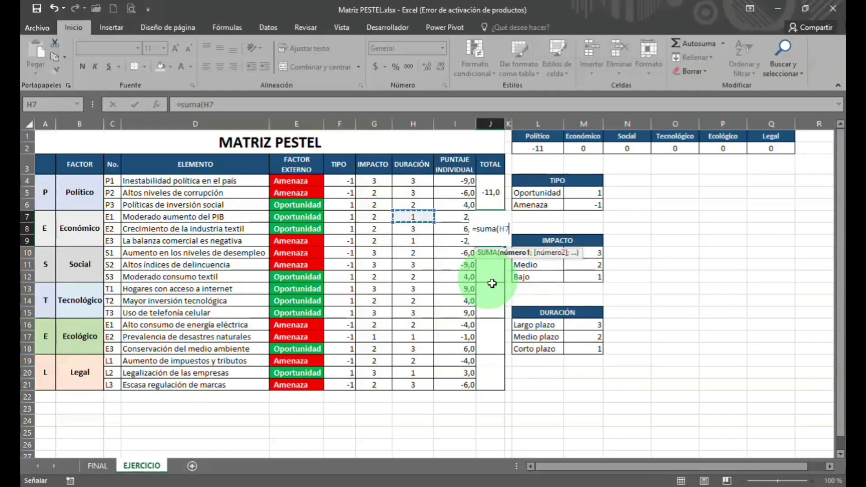
{"action": "key", "text": "Up"}
{"action": "key", "text": "Down"}
{"action": "key", "text": "Right"}
{"action": "key", "text": "shift+Down"}
{"action": "key", "text": "shift+Down"}
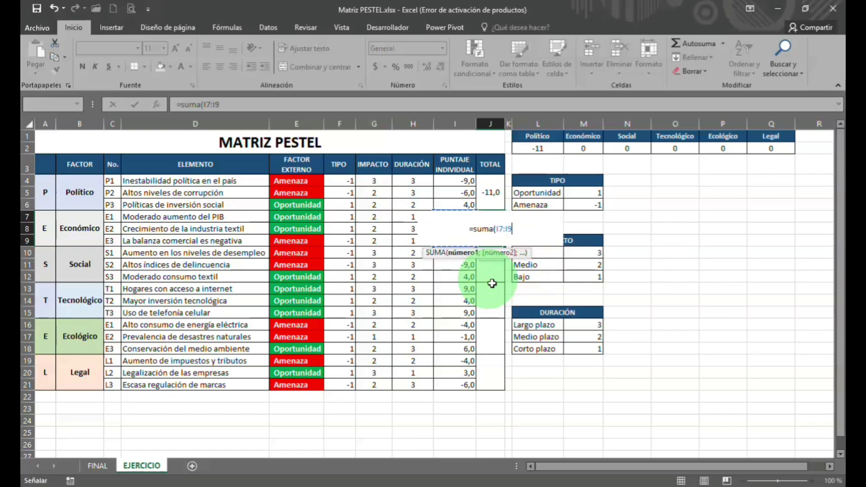
{"action": "key", "text": "Return"}
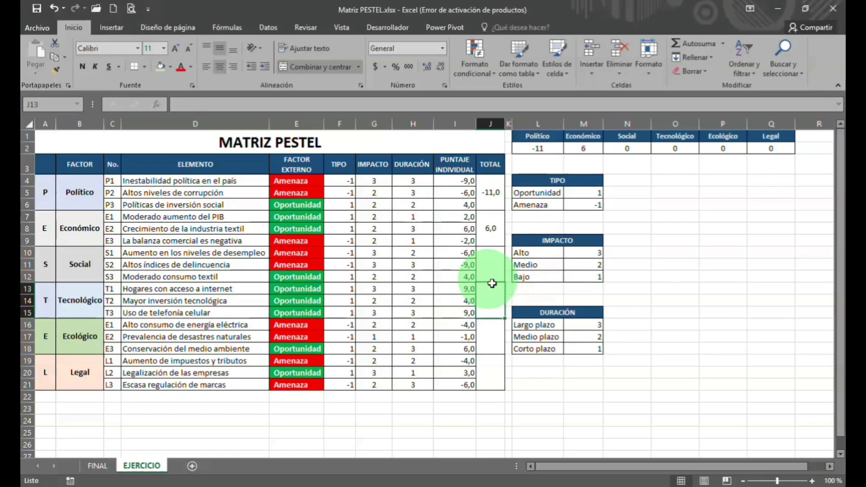
- Calculate the Social TOTAL in merged cell J10 by summing the individual scores I10:I12 with SUMA
{"action": "type", "text": "=s"}
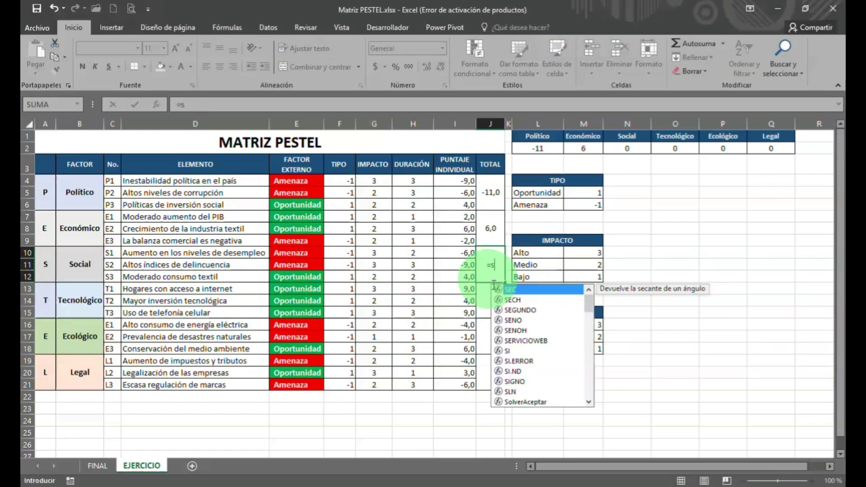
{"action": "type", "text": "uma("}
{"action": "key", "text": "Left"}
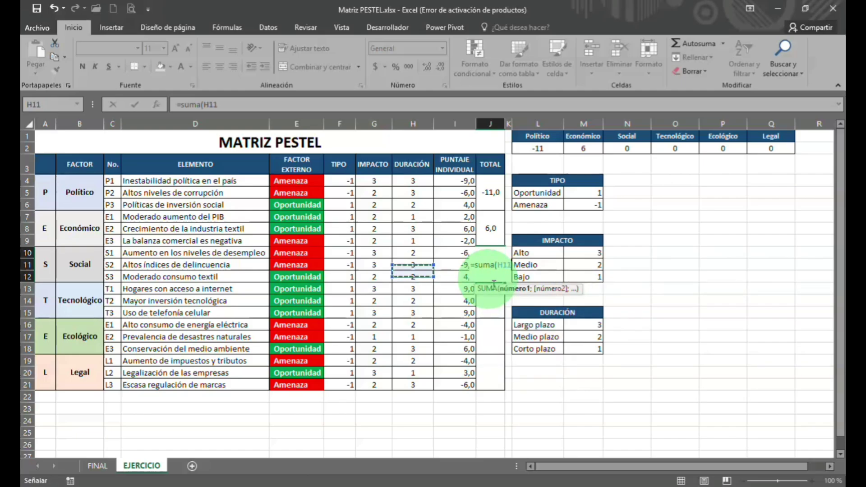
{"action": "key", "text": "shift+Down"}
{"action": "key", "text": "shift+Down"}
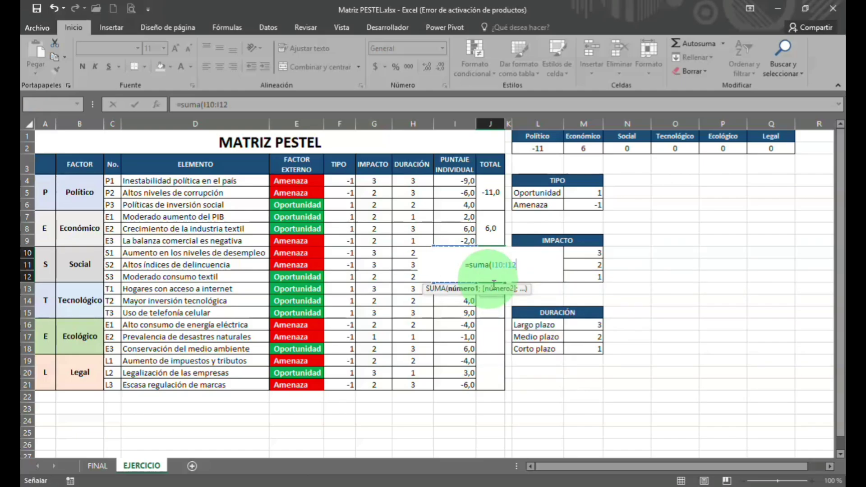
{"action": "key", "text": "Return"}
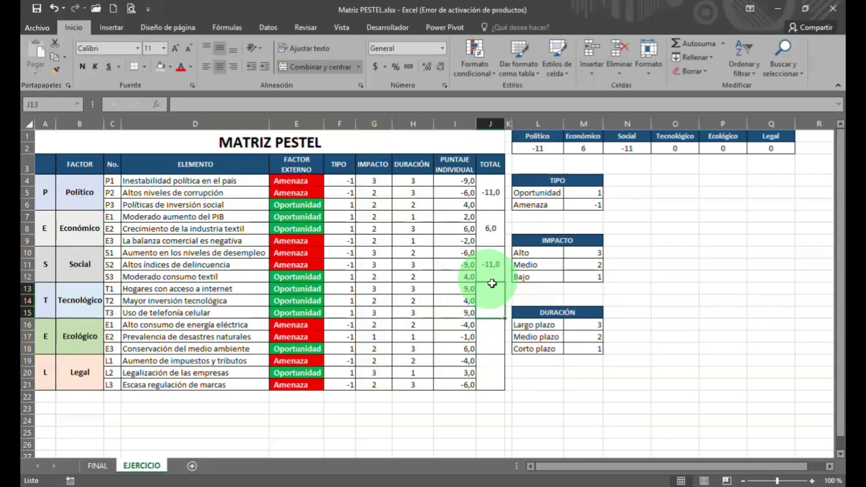
- Calculate the Tecnológico TOTAL in merged cell J13 by summing the individual scores I13:I15 with SUMA
{"action": "type", "text": "=suma("}
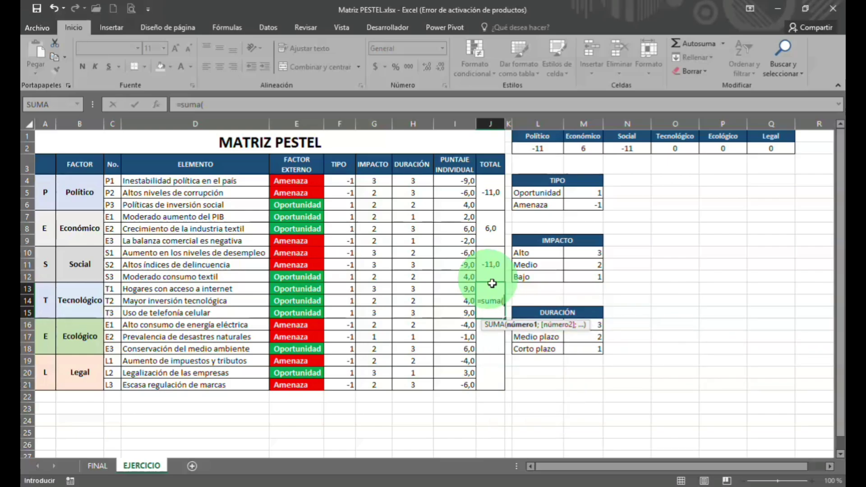
{"action": "key", "text": "Left"}
{"action": "key", "text": "shift+Down"}
{"action": "key", "text": "shift+Down"}
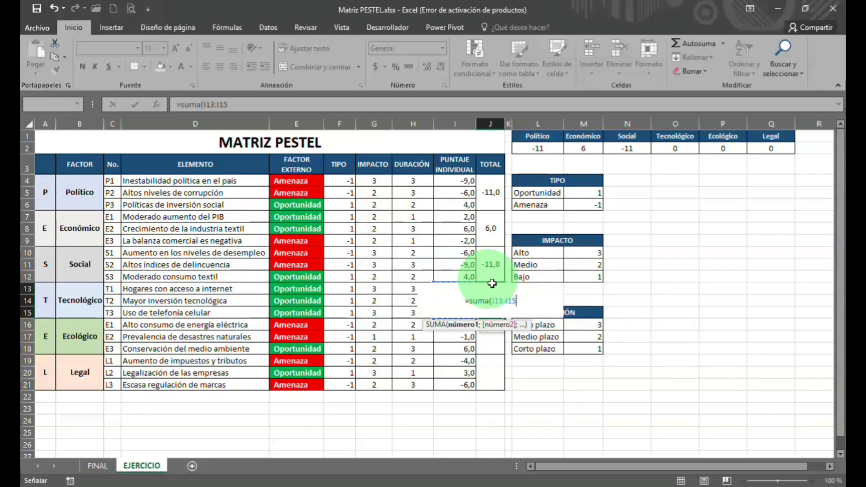
{"action": "key", "text": "Return"}
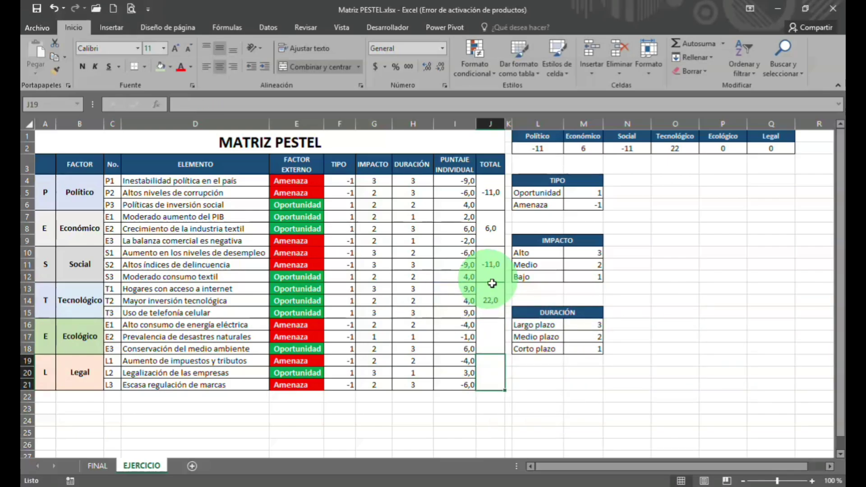
- Calculate the Ecológico TOTAL in merged cell J16 by summing the individual scores I16:I18 with SUMA
{"action": "type", "text": "=suma("}
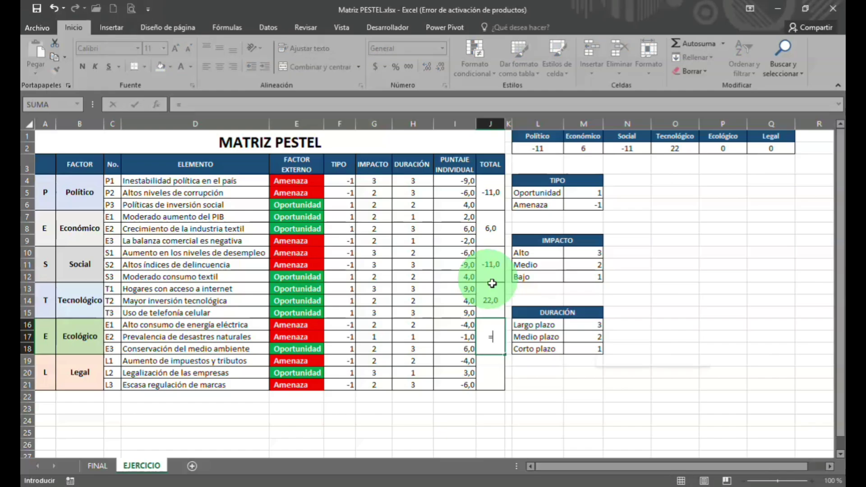
{"action": "key", "text": "Left"}
{"action": "key", "text": "Left"}
{"action": "key", "text": "Down"}
{"action": "key", "text": "Down"}
{"action": "key", "text": "Right"}
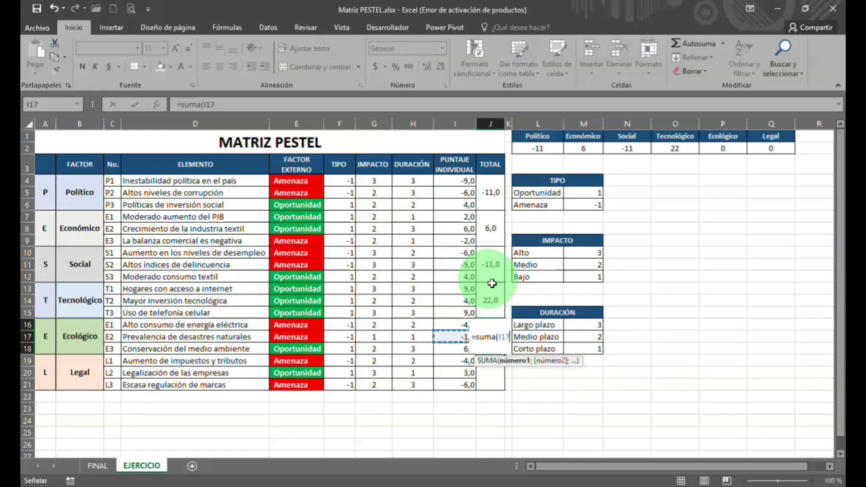
{"action": "key", "text": "shift+Up"}
{"action": "key", "text": "shift+Up"}
{"action": "key", "text": "Return"}
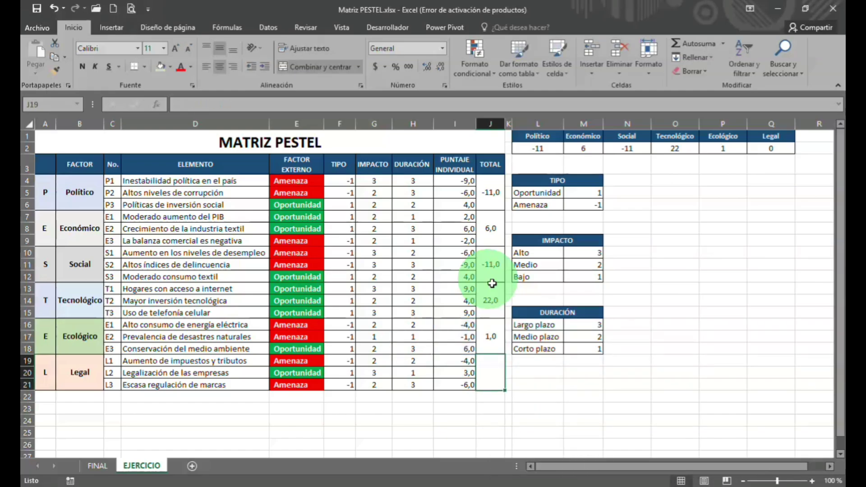
- Calculate the Legal TOTAL in merged cell J19 by summing the individual scores I19:I21 with SUMA
{"action": "type", "text": "=suma("}
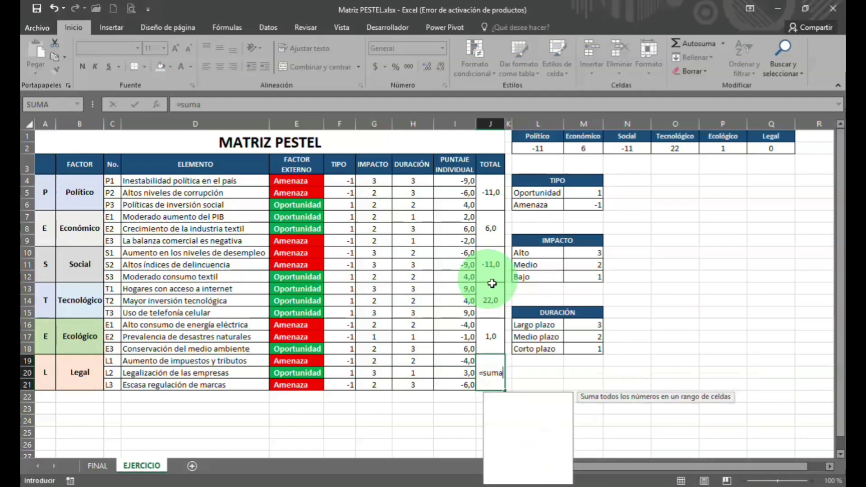
{"action": "key", "text": "Left"}
{"action": "key", "text": "Down"}
{"action": "key", "text": "Up"}
{"action": "key", "text": "shift+Down"}
{"action": "key", "text": "shift+Down"}
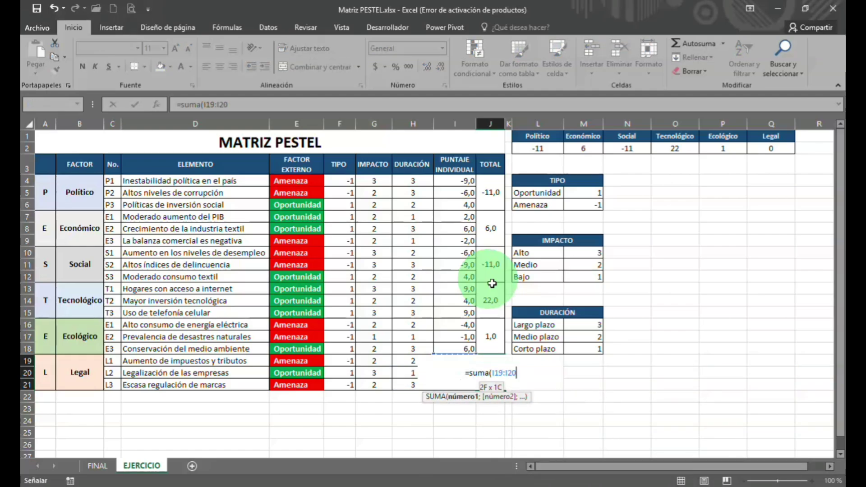
{"action": "key", "text": "Return"}
- Examine the TOTAL column and the summary formulas for Político, Económico and Social in L2:N2 that reference it
{"action": "key", "text": "Up"}
{"action": "key", "text": "Up"}
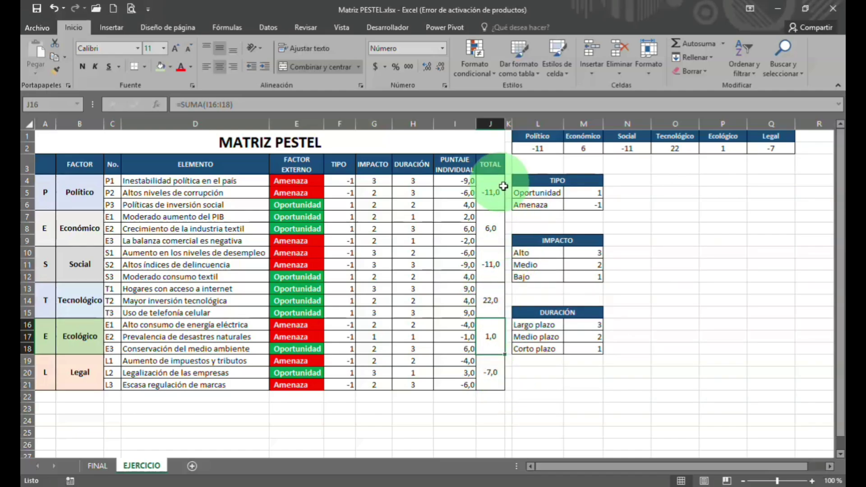
{"action": "left_click_drag", "start_coordinate": [500, 186], "coordinate": [506, 386]}
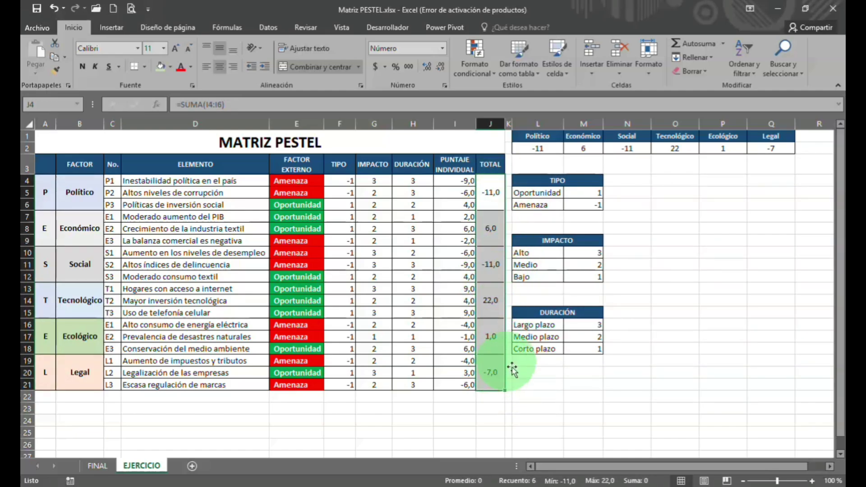
{"action": "left_click", "coordinate": [548, 151]}
{"action": "key", "text": "F2"}
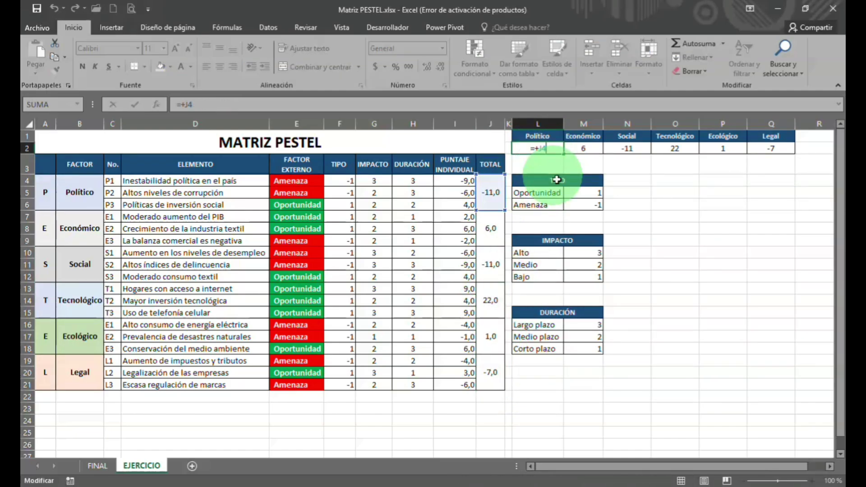
{"action": "key", "text": "Tab"}
{"action": "key", "text": "F2"}
{"action": "key", "text": "Escape"}
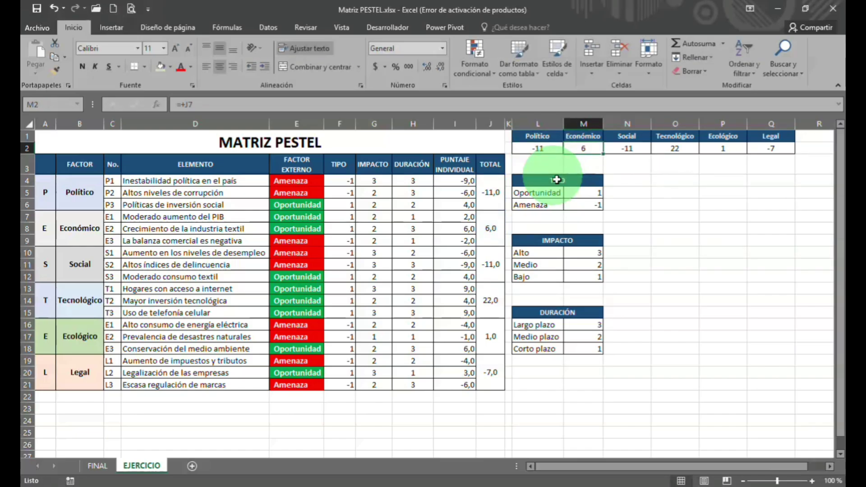
{"action": "key", "text": "Right"}
{"action": "key", "text": "F2"}
{"action": "key", "text": "Escape"}
{"action": "key", "text": "Left"}
{"action": "key", "text": "Left"}
{"action": "key", "text": "Left"}
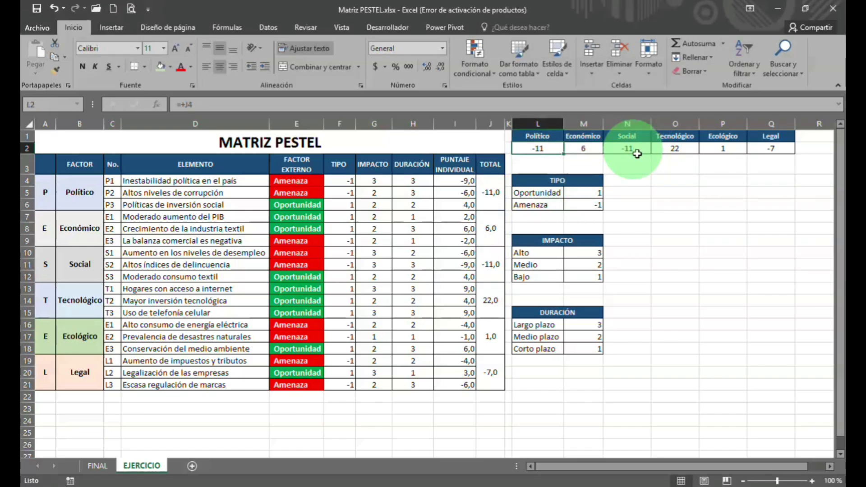
- Examine the summary formulas for Tecnológico, Ecológico and Legal in O2:Q2 that reference the TOTAL column
{"action": "key", "text": "Right"}
{"action": "key", "text": "Right"}
{"action": "key", "text": "Right"}
{"action": "key", "text": "Right"}
{"action": "key", "text": "F2"}
{"action": "key", "text": "Escape"}
{"action": "key", "text": "Right"}
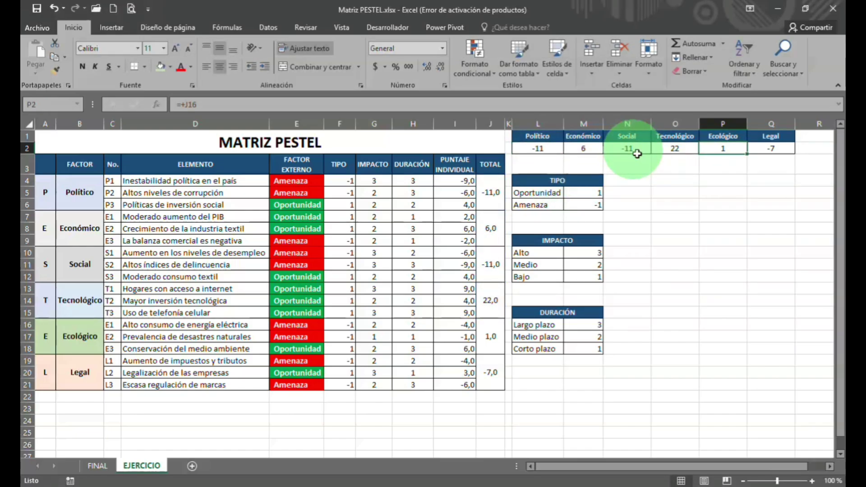
{"action": "key", "text": "F2"}
{"action": "key", "text": "Escape"}
{"action": "key", "text": "Right"}
{"action": "key", "text": "F2"}
{"action": "key", "text": "Escape"}
- Insert a radial chart of the category summary L1:Q2 using the saved chart template Gráfico ISEN RADIAL
{"action": "key", "text": "Left"}
{"action": "key", "text": "Left"}
{"action": "key", "text": "Left"}
{"action": "key", "text": "Left"}
{"action": "key", "text": "Left"}
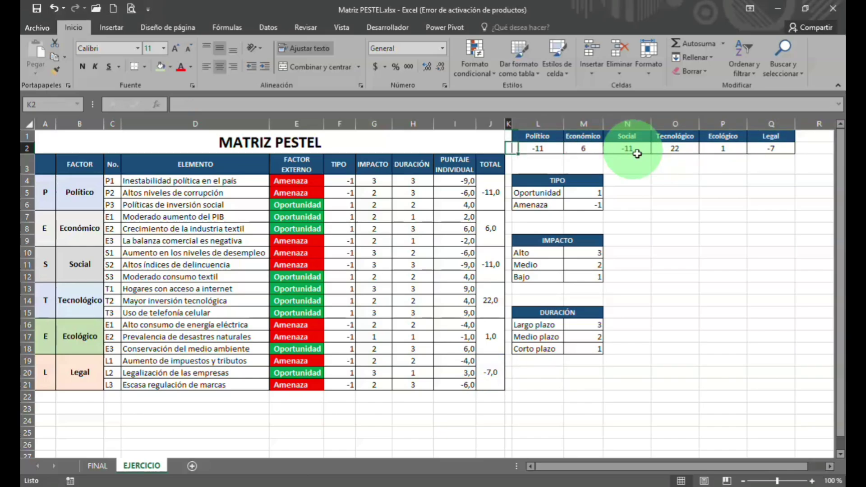
{"action": "key", "text": "Up"}
{"action": "key", "text": "shift+Down"}
{"action": "key", "text": "ctrl+shift+Right"}
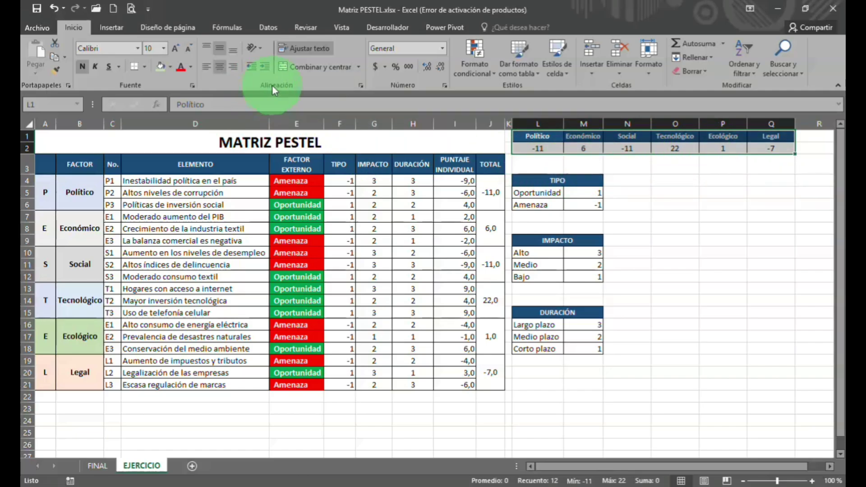
{"action": "left_click", "coordinate": [120, 26]}
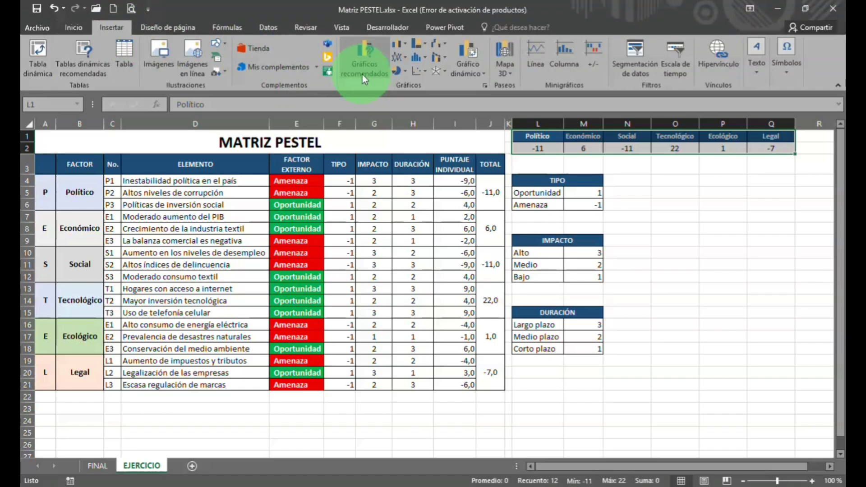
{"action": "left_click", "coordinate": [372, 54]}
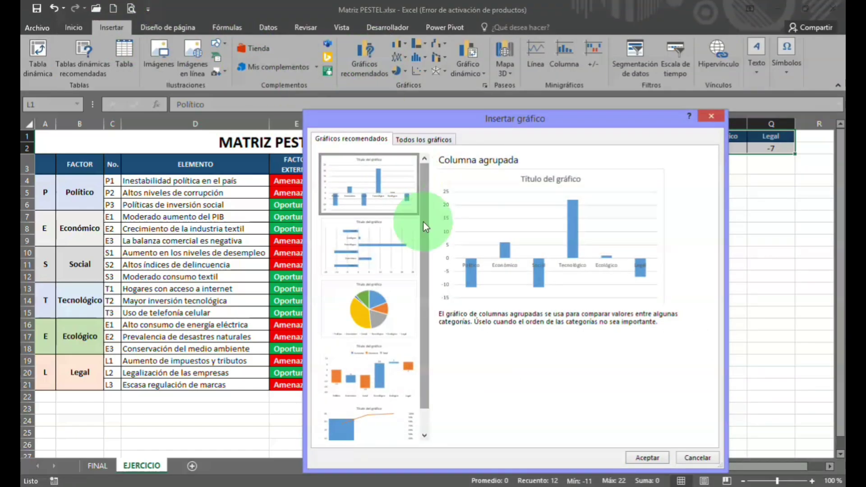
{"action": "left_click", "coordinate": [411, 142]}
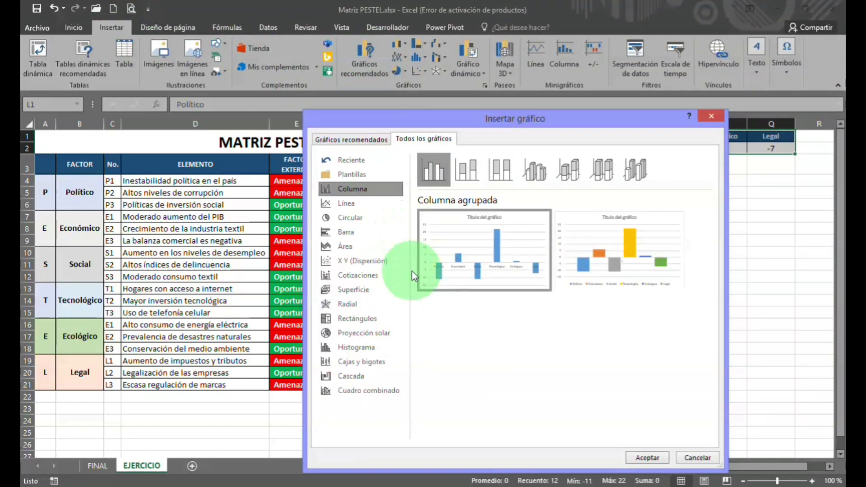
{"action": "left_click", "coordinate": [363, 301]}
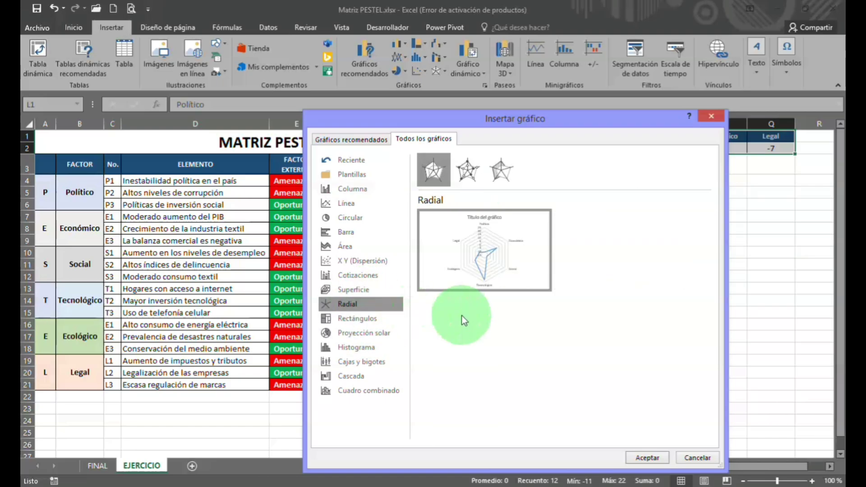
{"action": "mouse_move", "coordinate": [480, 258]}
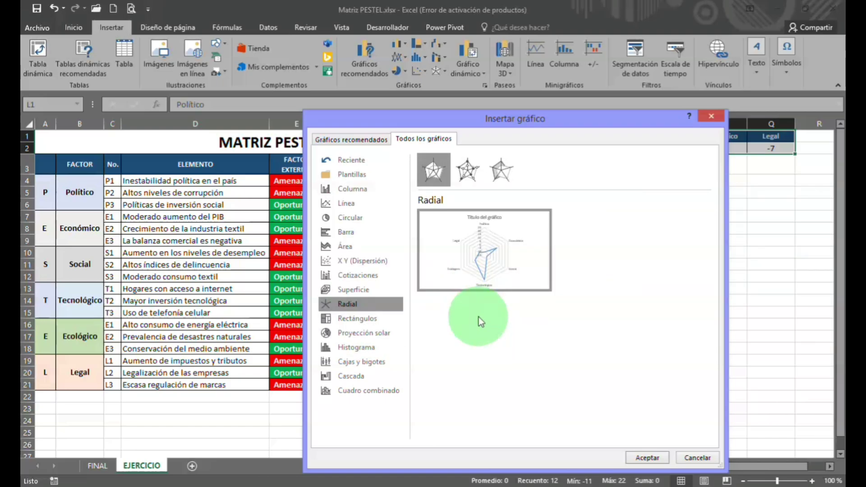
{"action": "left_click", "coordinate": [384, 175]}
{"action": "left_click_drag", "start_coordinate": [697, 183], "coordinate": [697, 308]}
{"action": "left_click", "coordinate": [515, 293]}
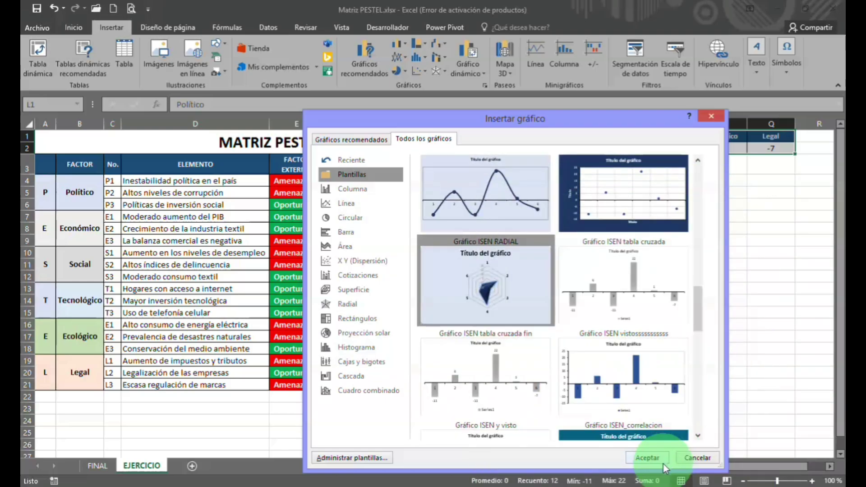
{"action": "left_click", "coordinate": [649, 459]}
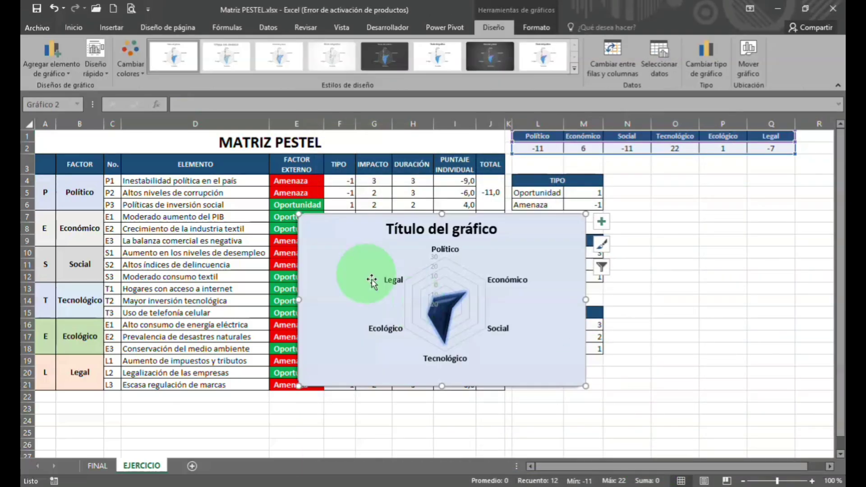
- Move the radial chart beside the TIPO, IMPACTO and DURACIÓN tables, then narrow it to clear them and extend it down to row 20
{"action": "left_click_drag", "start_coordinate": [356, 251], "coordinate": [571, 205]}
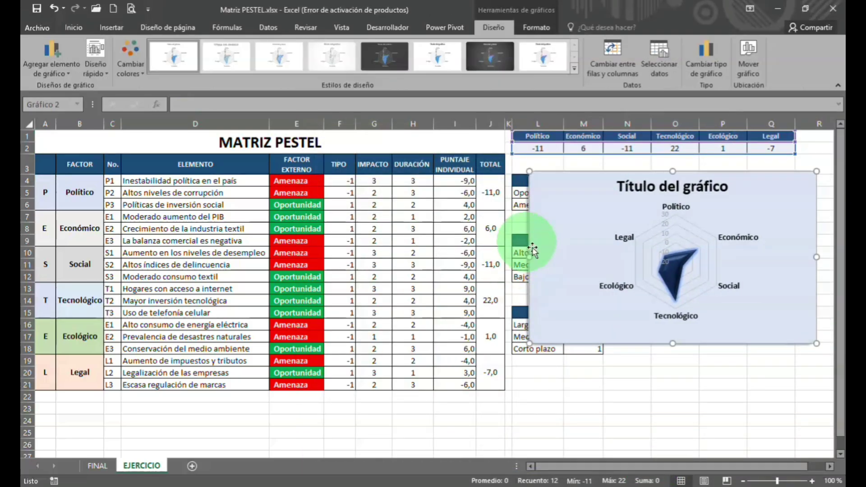
{"action": "left_click_drag", "start_coordinate": [539, 260], "coordinate": [627, 273]}
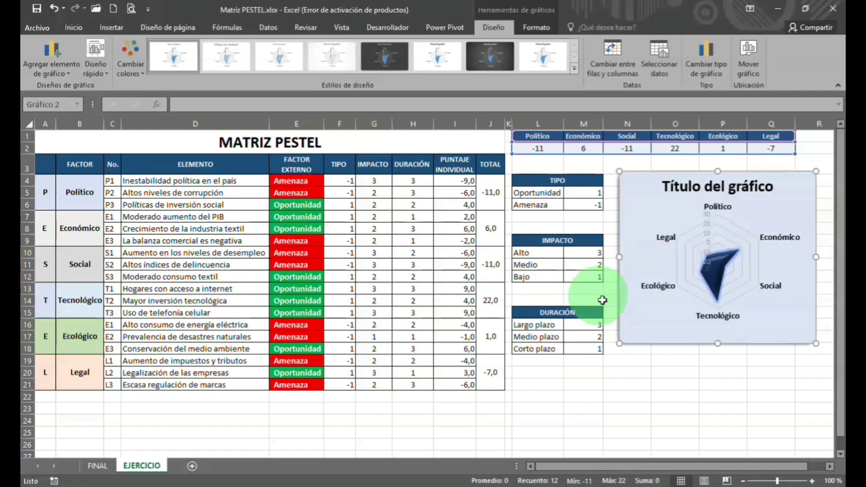
{"action": "left_click_drag", "start_coordinate": [626, 347], "coordinate": [623, 375]}
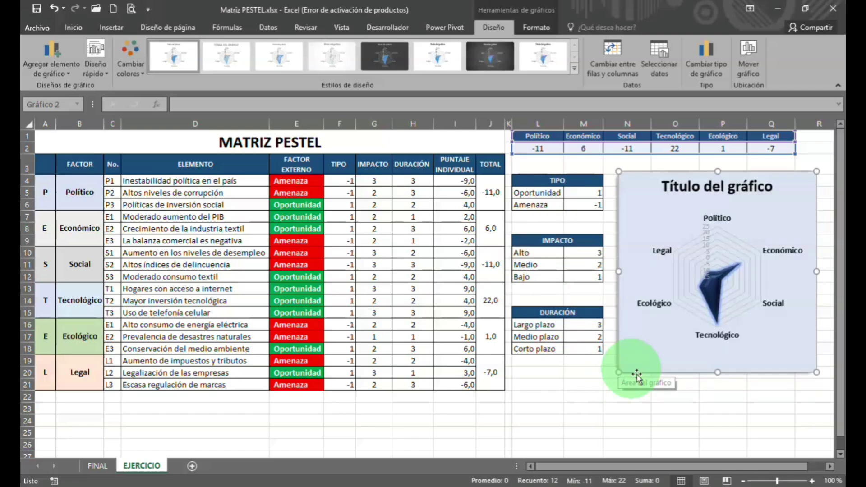
- Replace the radial chart's placeholder title with PESTEL and deselect the chart
{"action": "left_click", "coordinate": [719, 194]}
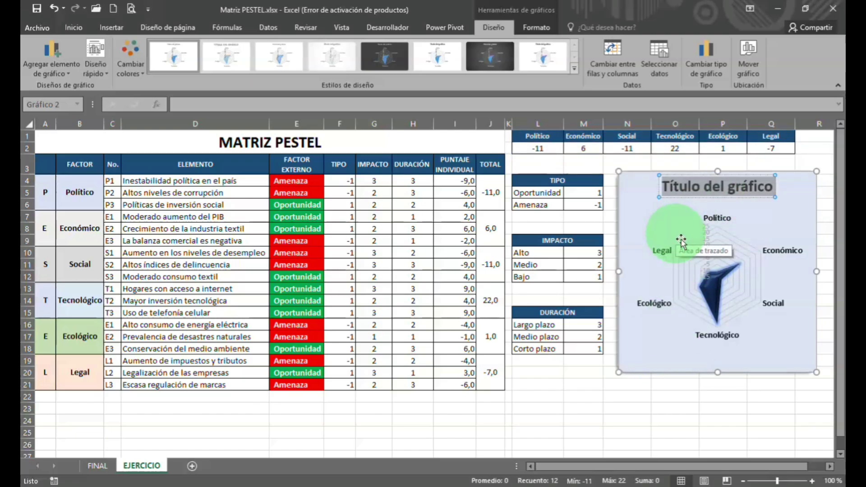
{"action": "type", "text": "PESTEL"}
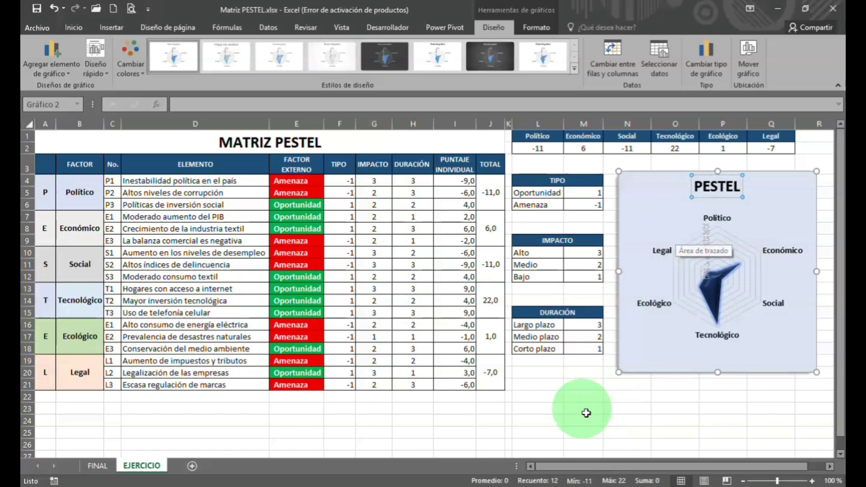
{"action": "left_click", "coordinate": [583, 372]}
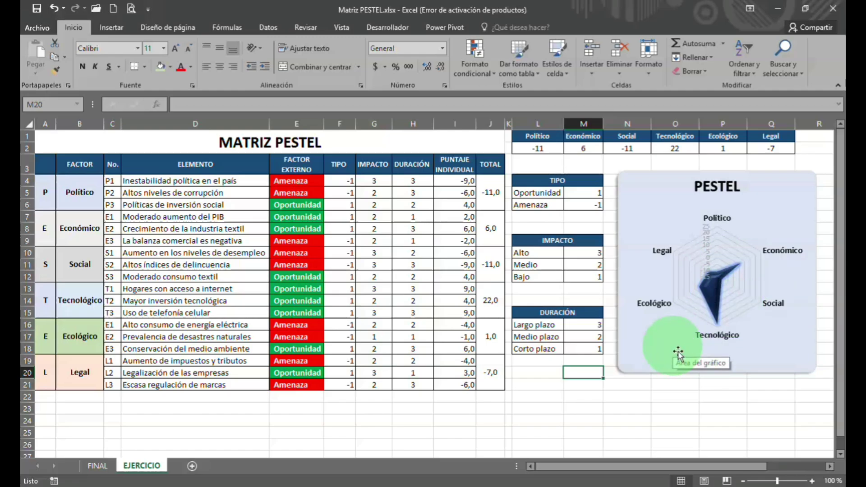
{"action": "left_click", "coordinate": [673, 394]}
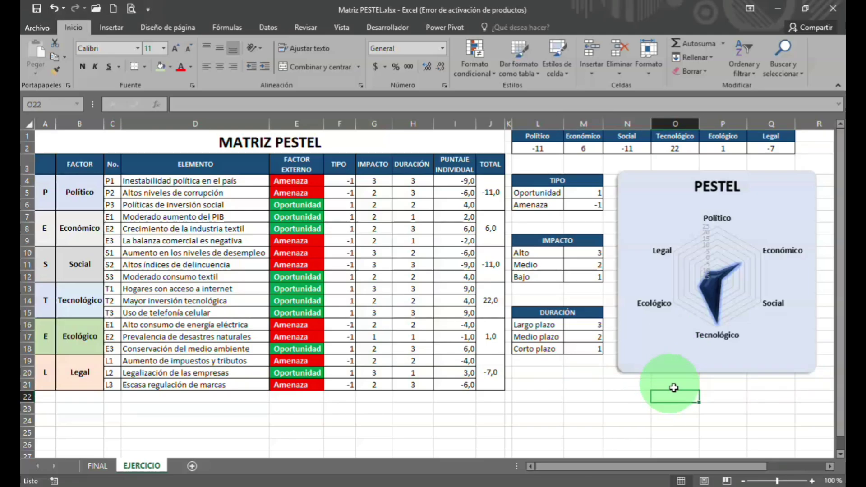